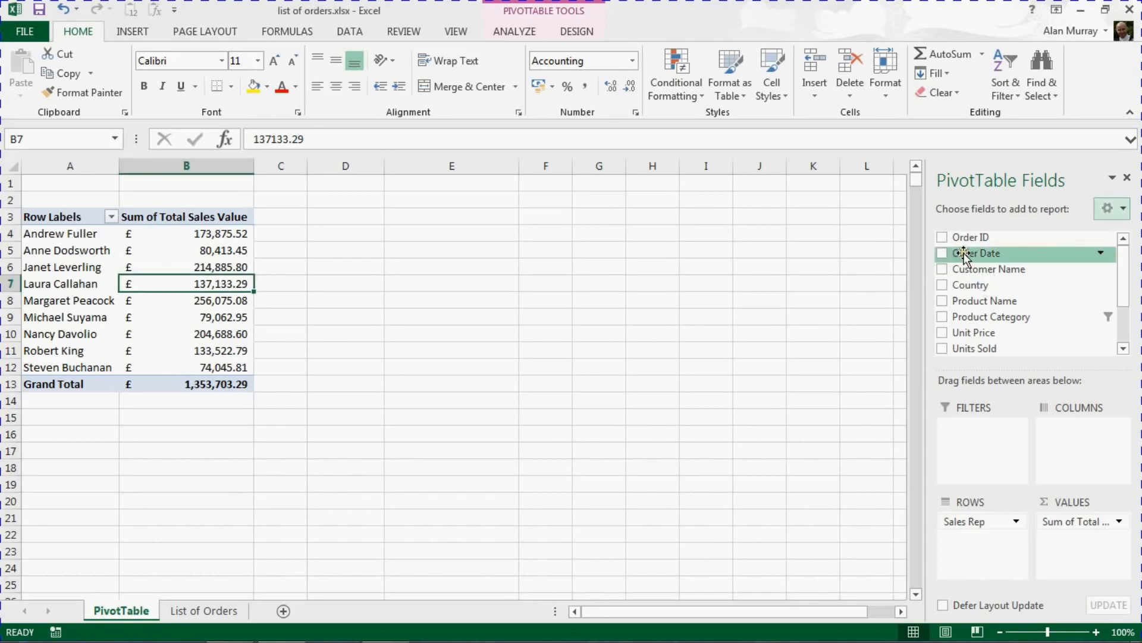
Add the Order Date field to the PivotTable rows above Sales Rep
{"action": "left_click_drag", "start_coordinate": [966, 256], "coordinate": [970, 522]}
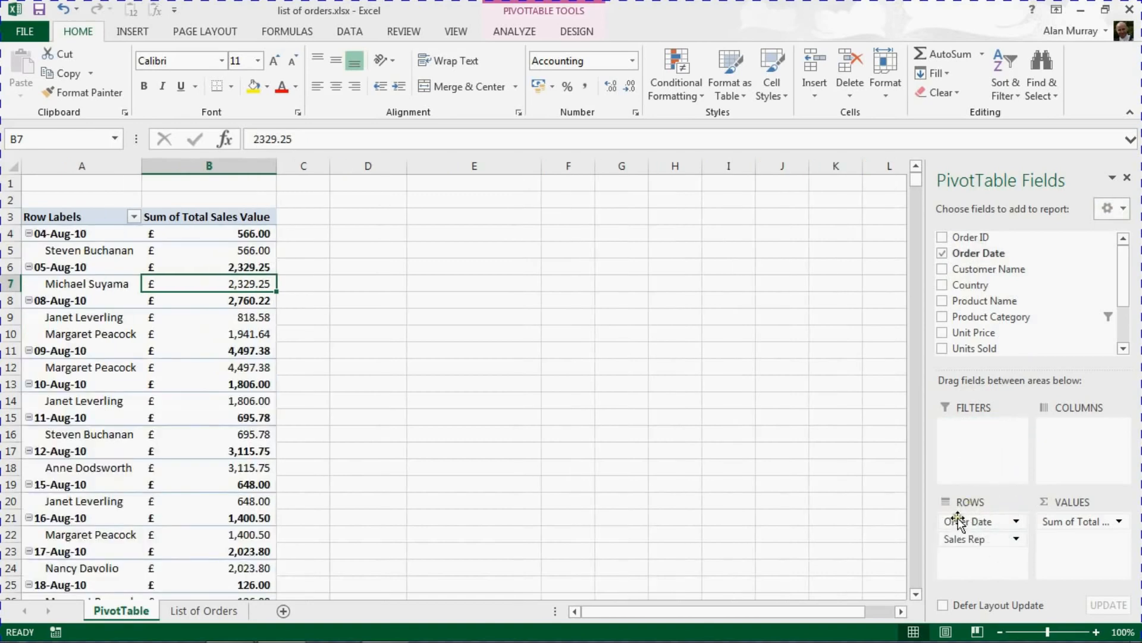
{"action": "left_click", "coordinate": [68, 267]}
{"action": "left_click", "coordinate": [79, 300]}
{"action": "left_click", "coordinate": [81, 351]}
{"action": "left_click", "coordinate": [86, 384]}
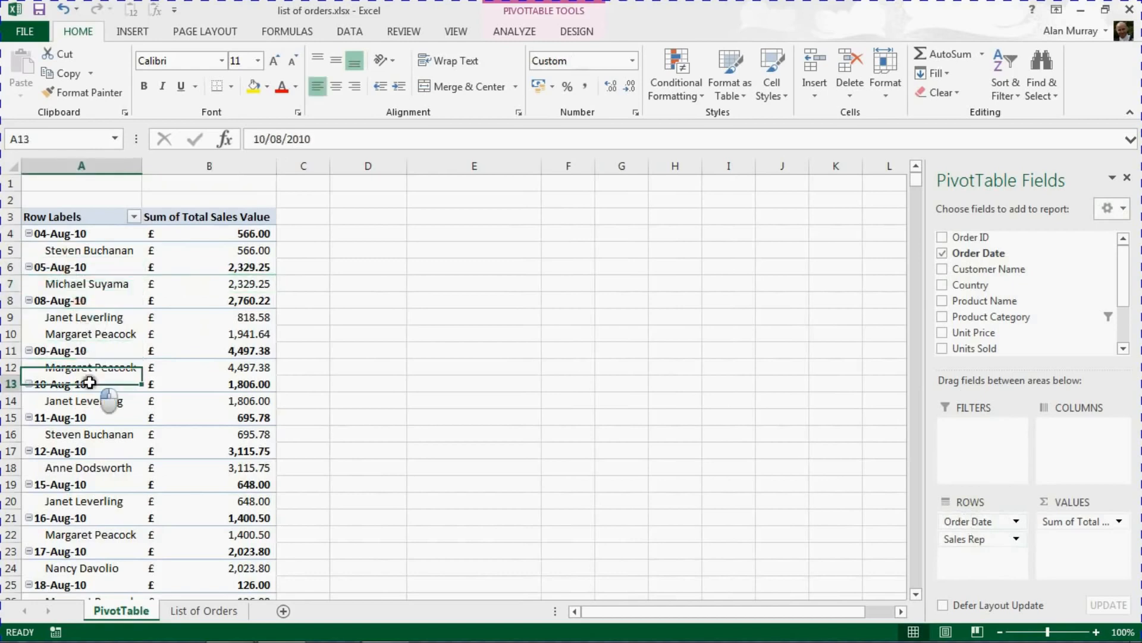
Group the order dates in the PivotTable by Months and Years
{"action": "right_click", "coordinate": [78, 300]}
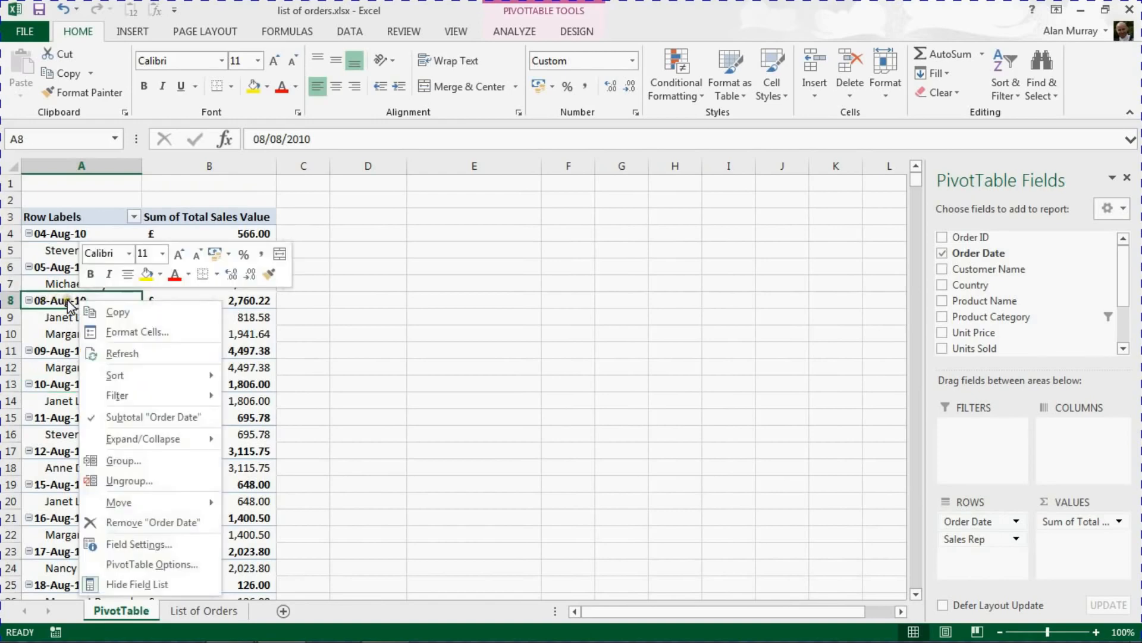
{"action": "left_click", "coordinate": [134, 462]}
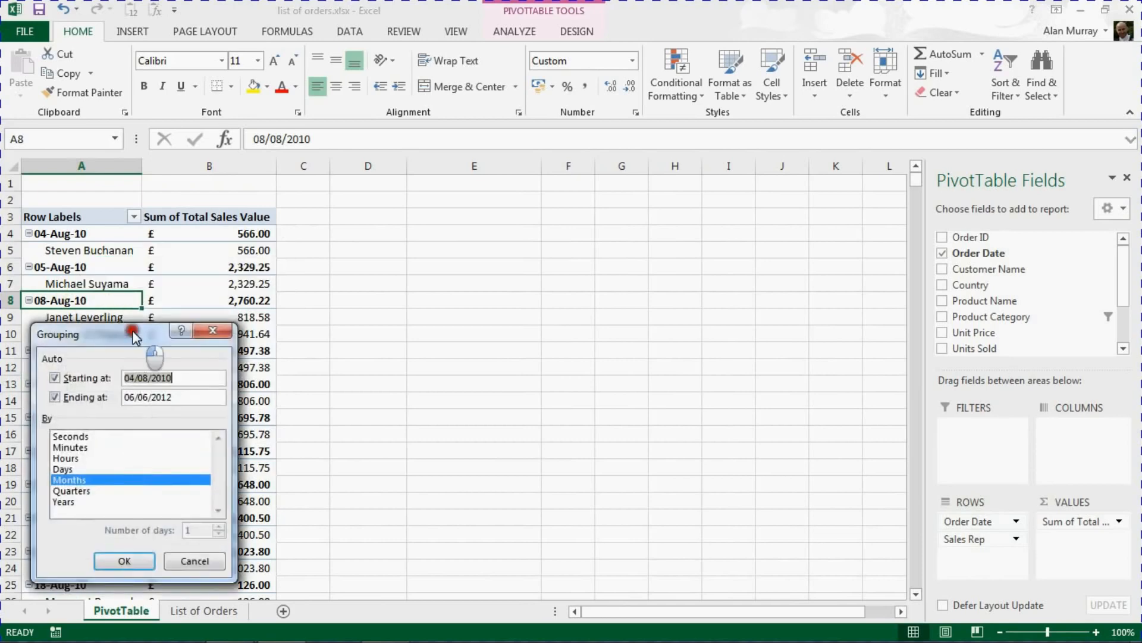
{"action": "left_click_drag", "start_coordinate": [141, 333], "coordinate": [396, 236]}
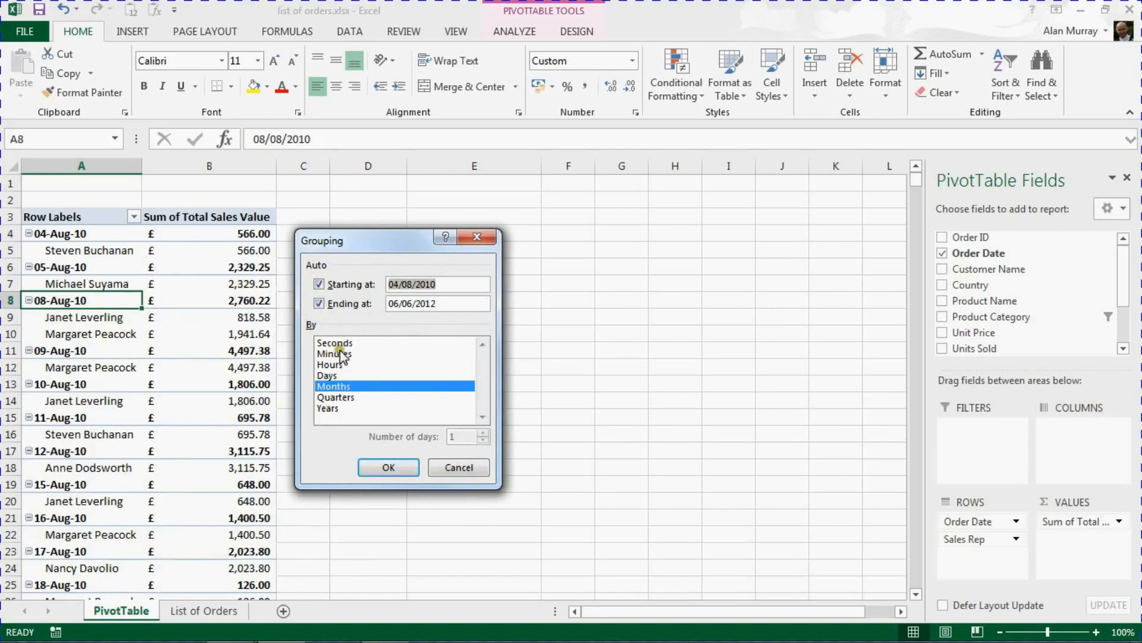
{"action": "left_click", "coordinate": [334, 409]}
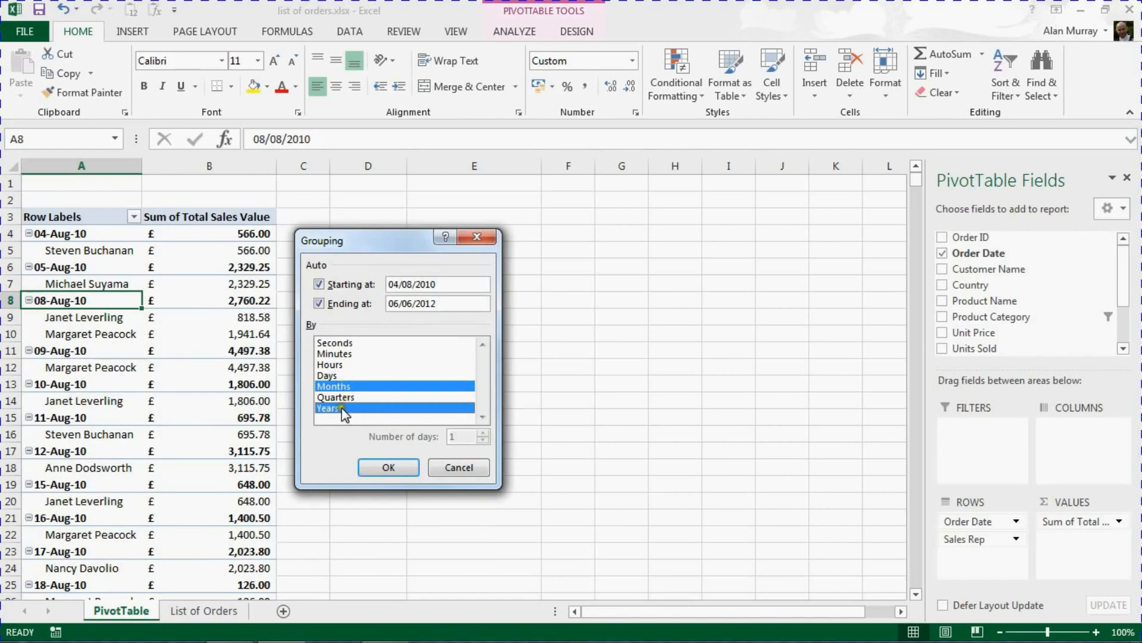
{"action": "left_click", "coordinate": [390, 469]}
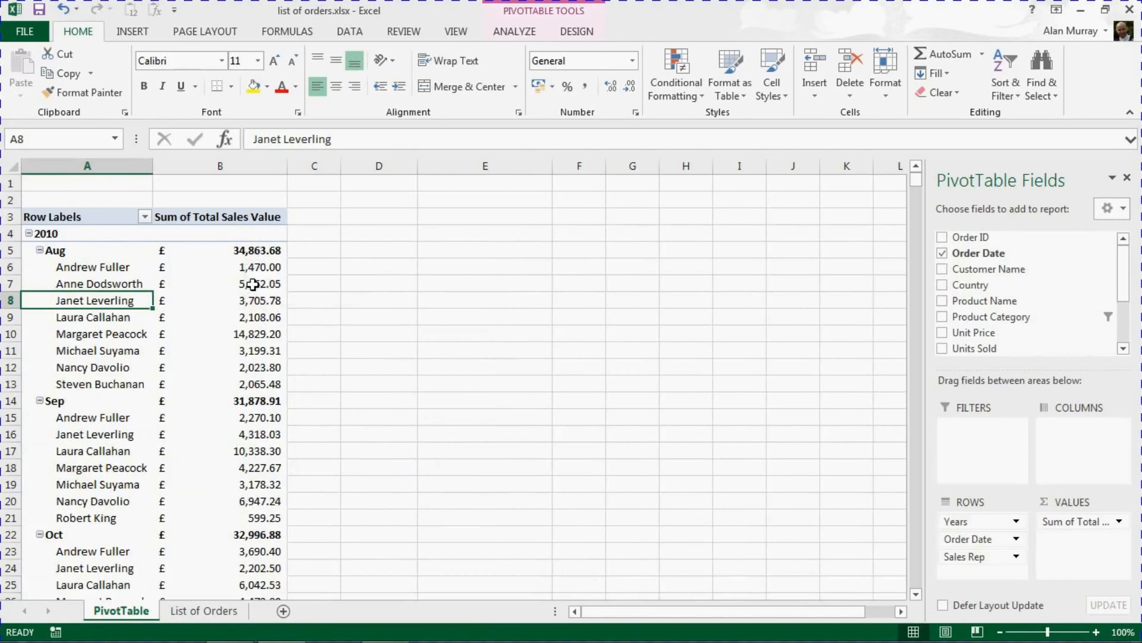
Examine the August and September 2010 subtotals against the individual sales rep values beneath each month
{"action": "left_click", "coordinate": [53, 233]}
{"action": "left_click_drag", "start_coordinate": [95, 253], "coordinate": [238, 385]}
{"action": "left_click", "coordinate": [261, 246]}
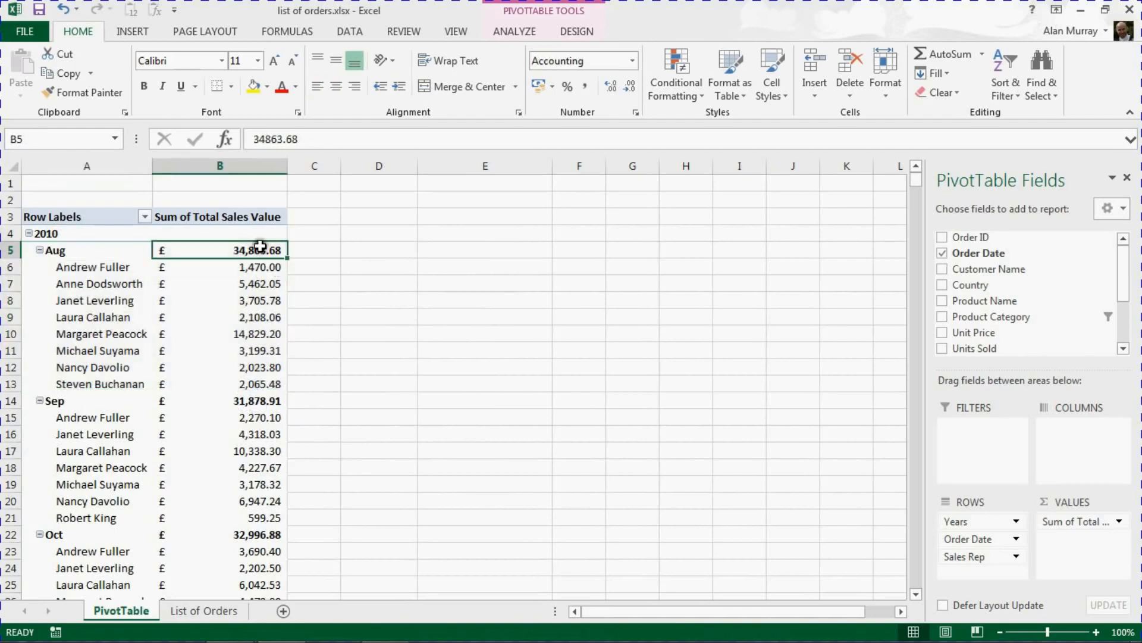
{"action": "left_click_drag", "start_coordinate": [261, 269], "coordinate": [268, 372]}
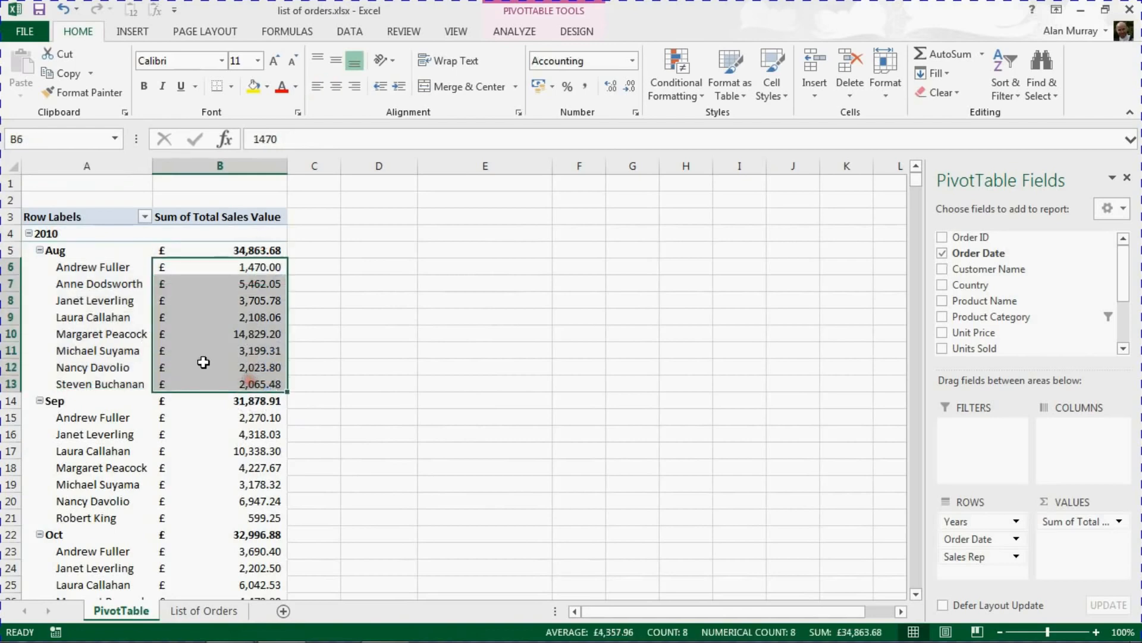
{"action": "left_click", "coordinate": [236, 405]}
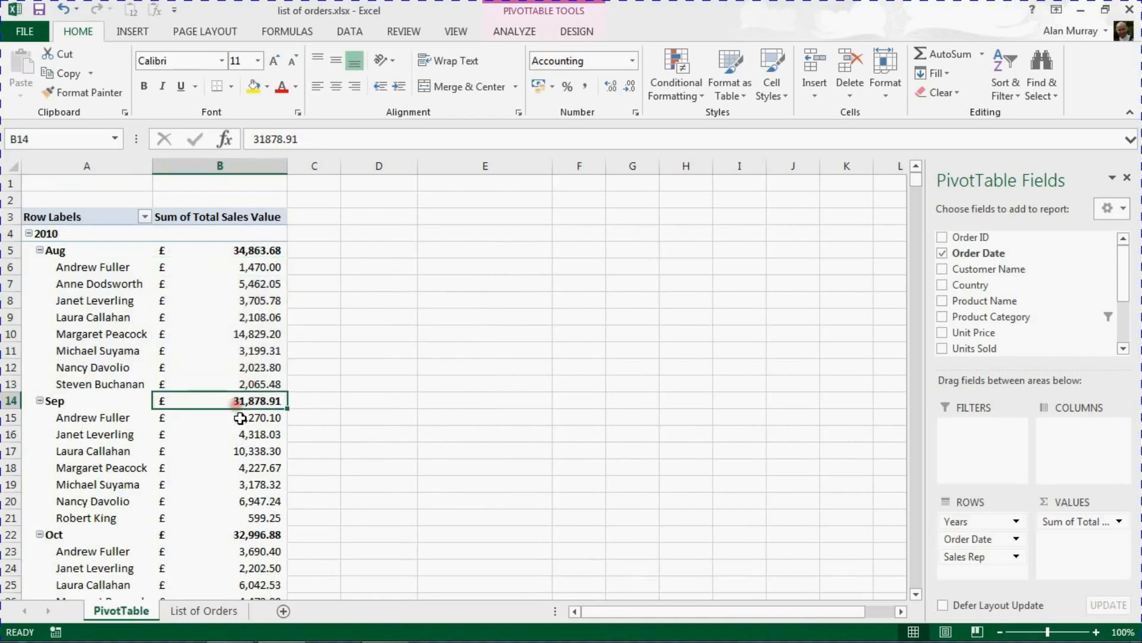
{"action": "left_click", "coordinate": [239, 418]}
{"action": "left_click_drag", "start_coordinate": [240, 418], "coordinate": [267, 519]}
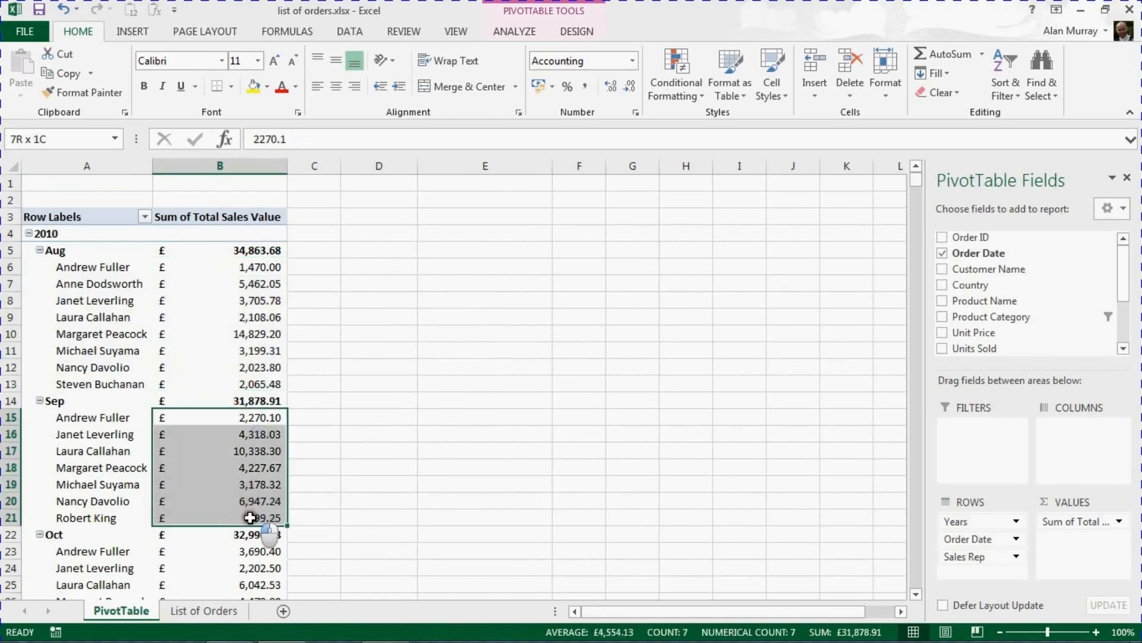
{"action": "left_click", "coordinate": [223, 466]}
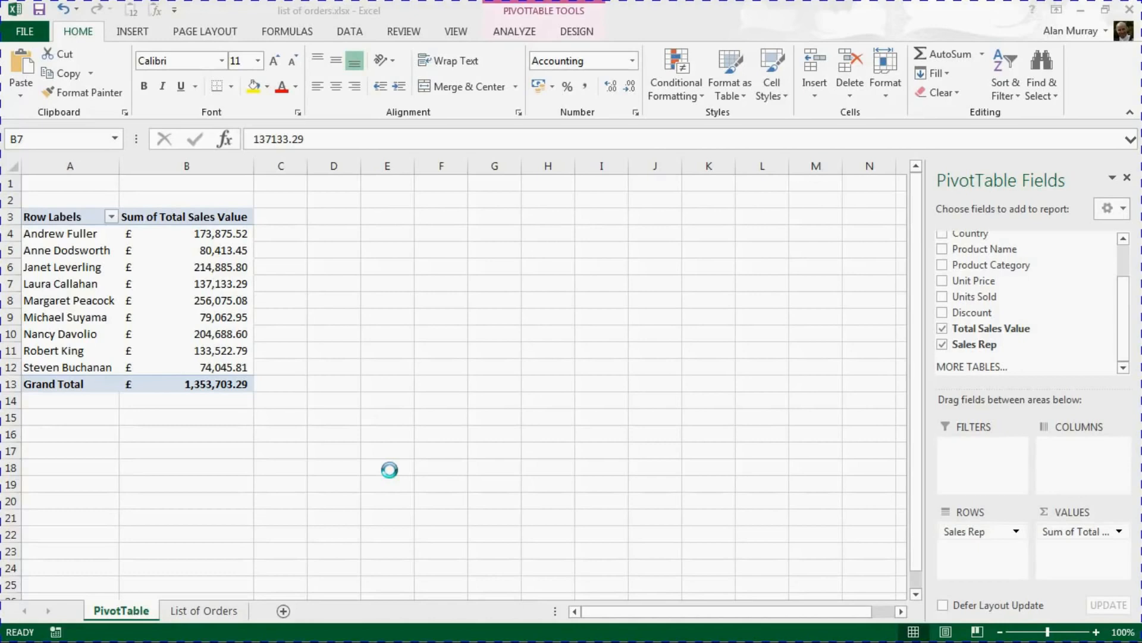
Compare the individual sales reps' total sales values with the grand total in the PivotTable
{"action": "left_click", "coordinate": [220, 264]}
{"action": "left_click", "coordinate": [228, 235]}
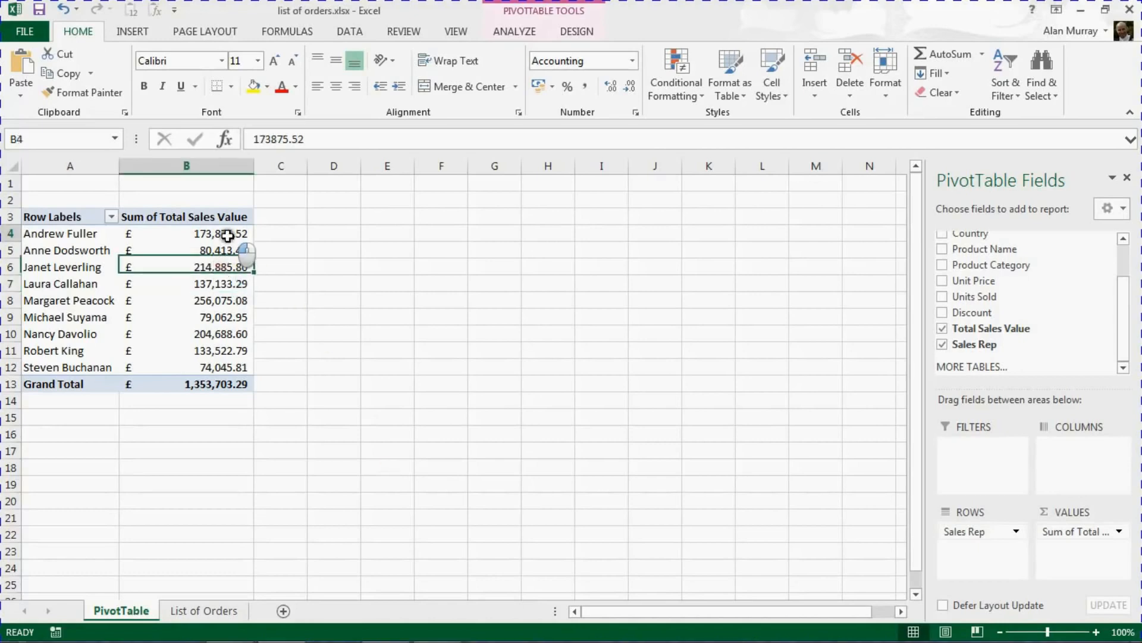
{"action": "left_click_drag", "start_coordinate": [228, 236], "coordinate": [235, 367]}
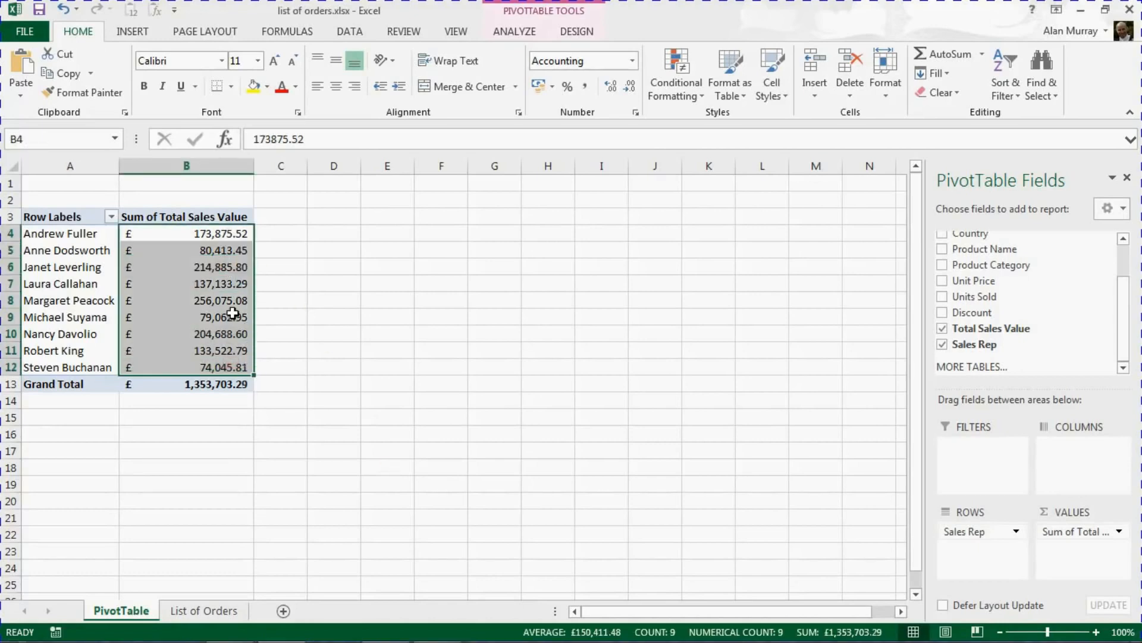
{"action": "left_click", "coordinate": [231, 390]}
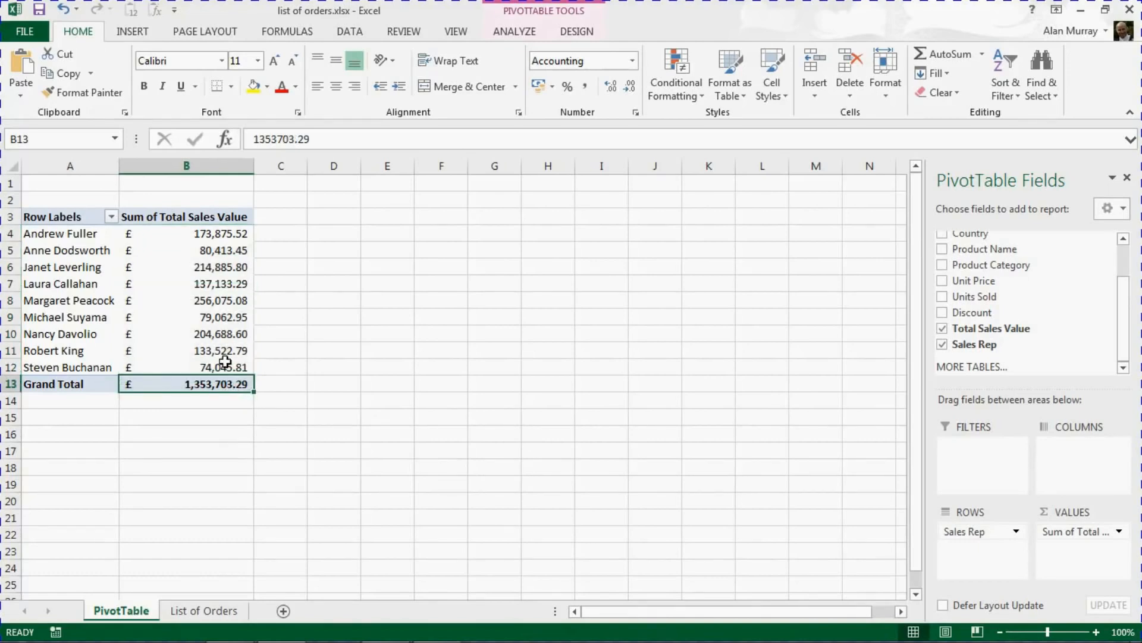
{"action": "left_click_drag", "start_coordinate": [220, 234], "coordinate": [221, 365]}
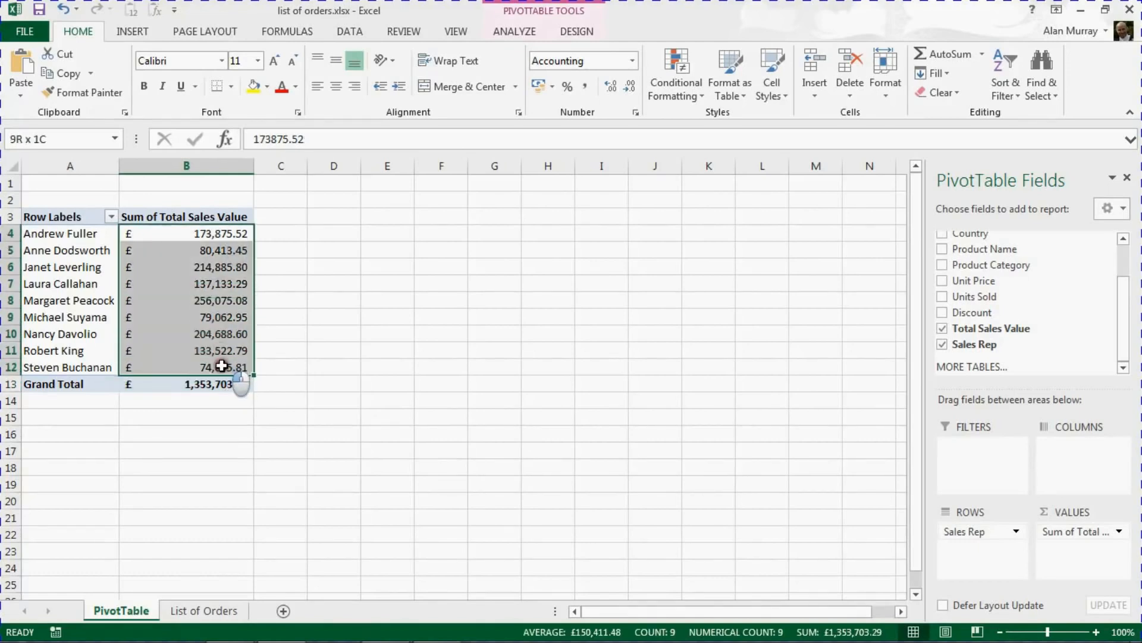
{"action": "left_click", "coordinate": [206, 304]}
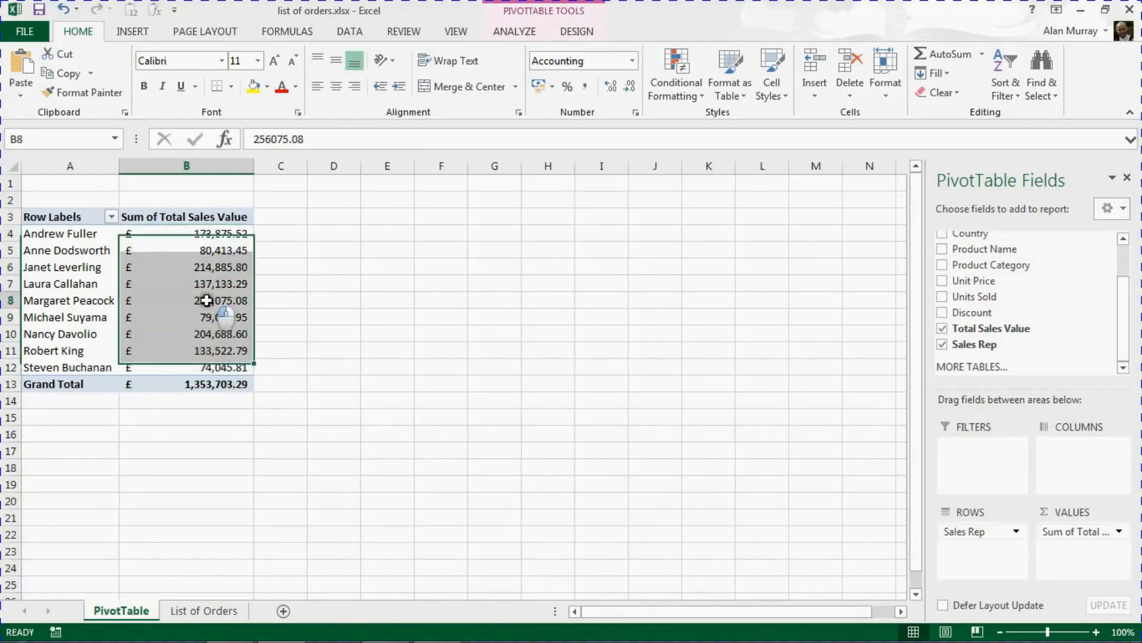
{"action": "left_click", "coordinate": [92, 302]}
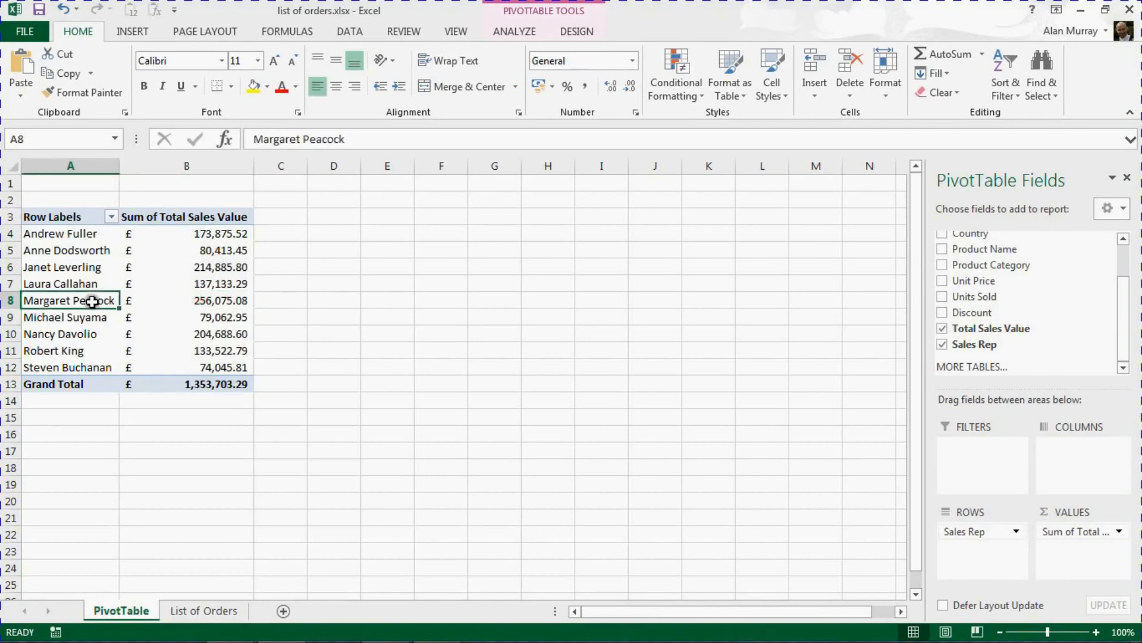
{"action": "left_click", "coordinate": [185, 301]}
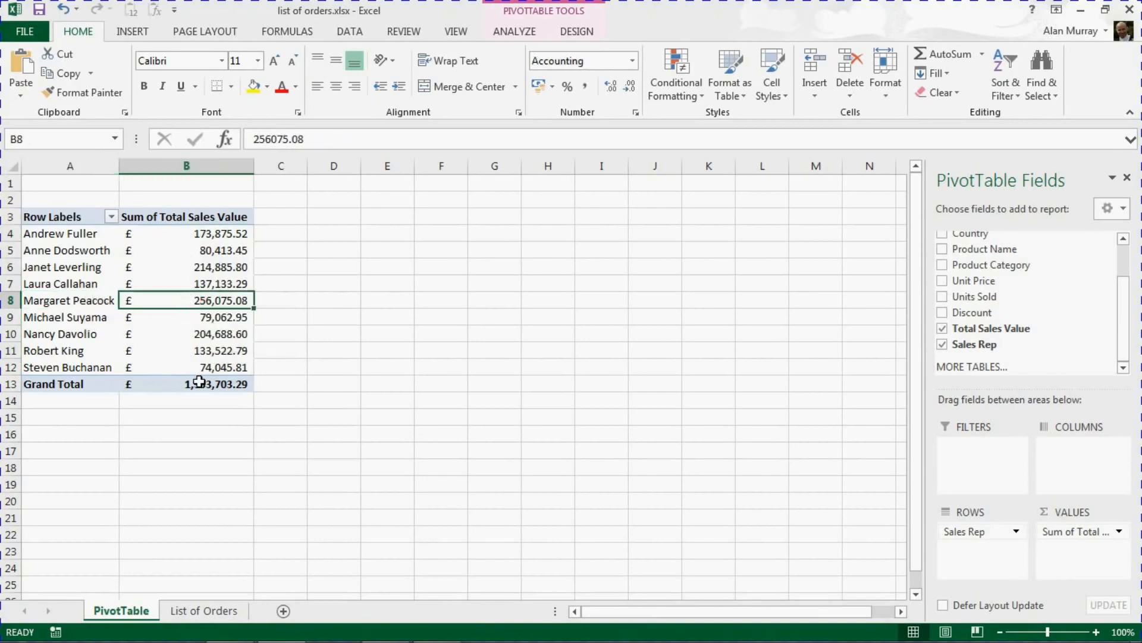
{"action": "left_click", "coordinate": [212, 324]}
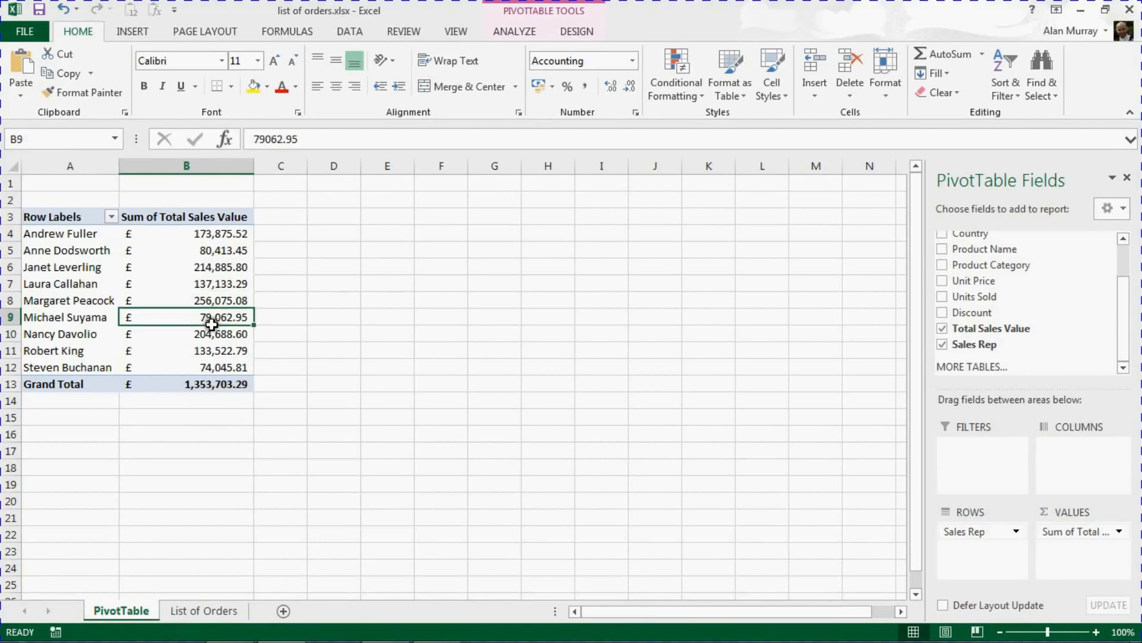
Open the value field settings for Total Sales Value, review the summary functions and keep Sum selected
{"action": "right_click", "coordinate": [228, 292]}
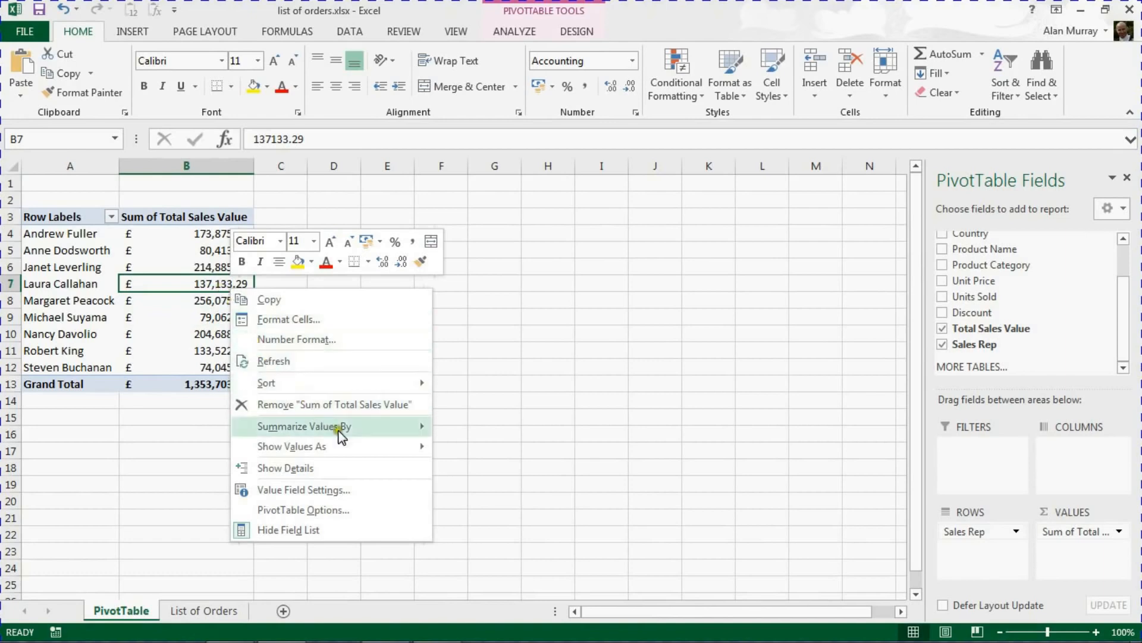
{"action": "mouse_move", "coordinate": [359, 450]}
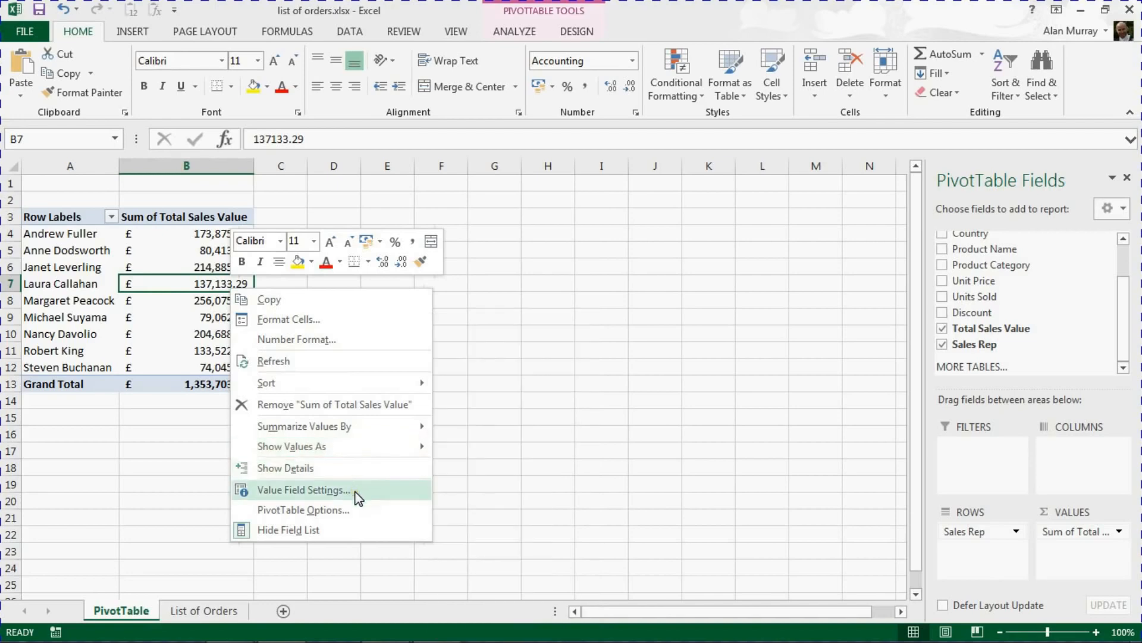
{"action": "left_click", "coordinate": [304, 489]}
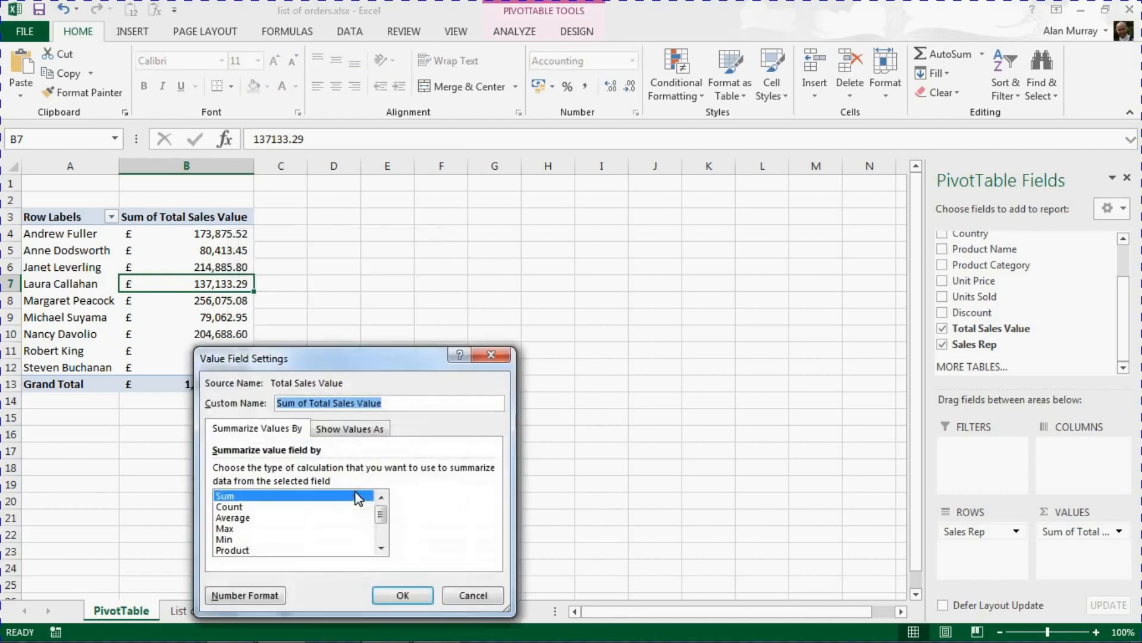
{"action": "left_click_drag", "start_coordinate": [344, 355], "coordinate": [445, 205]}
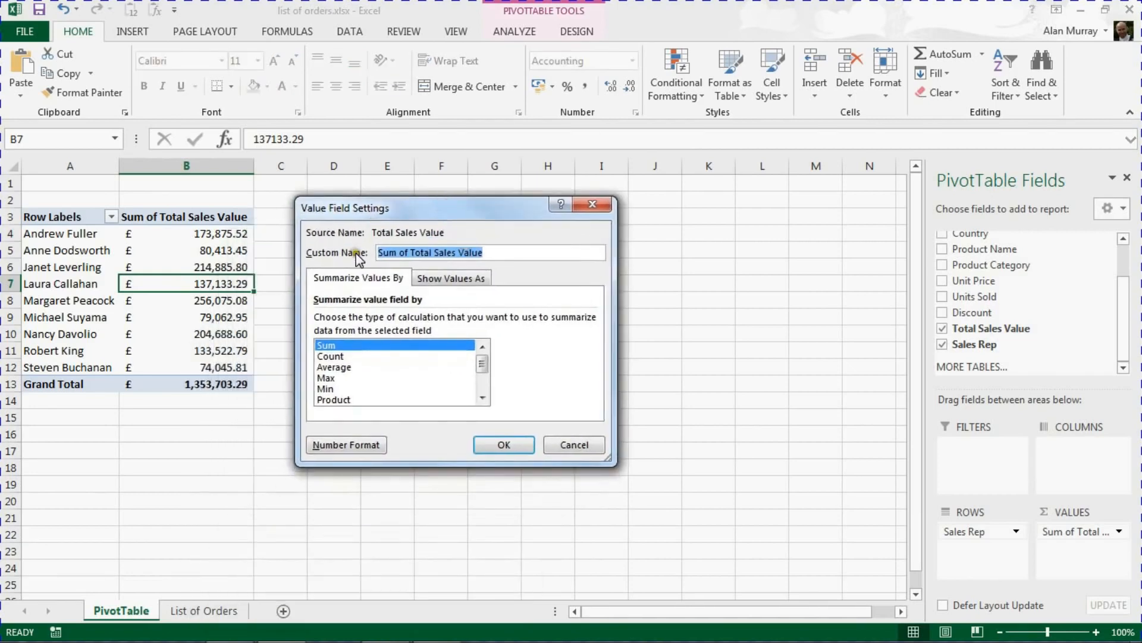
{"action": "left_click", "coordinate": [334, 357]}
{"action": "left_click", "coordinate": [335, 367]}
{"action": "left_click", "coordinate": [335, 378]}
{"action": "left_click", "coordinate": [335, 390]}
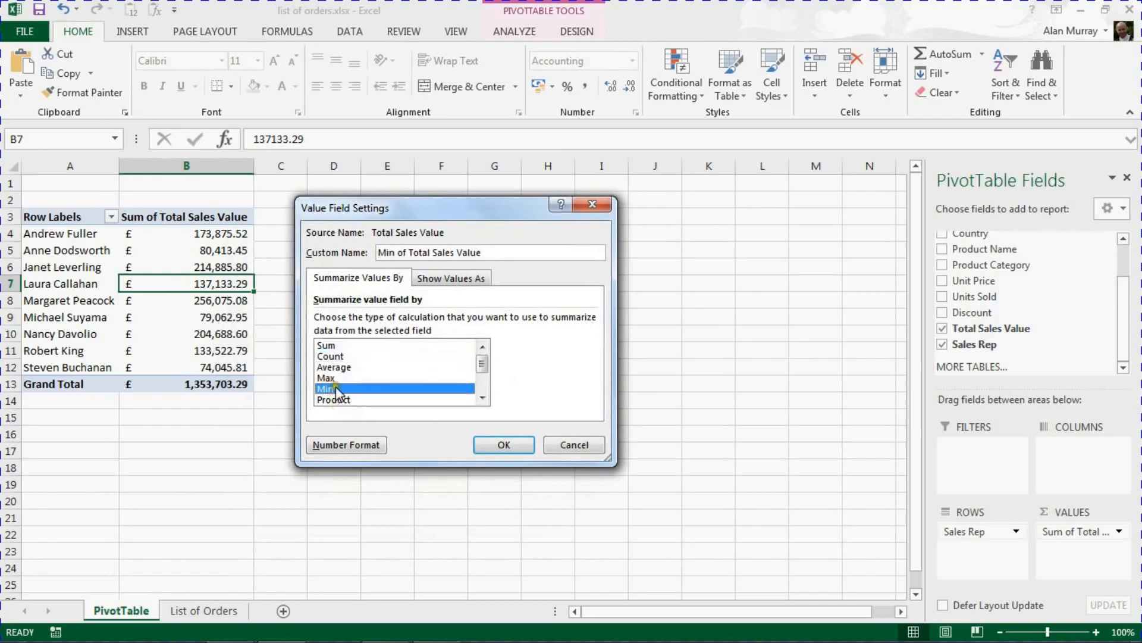
{"action": "left_click", "coordinate": [333, 345]}
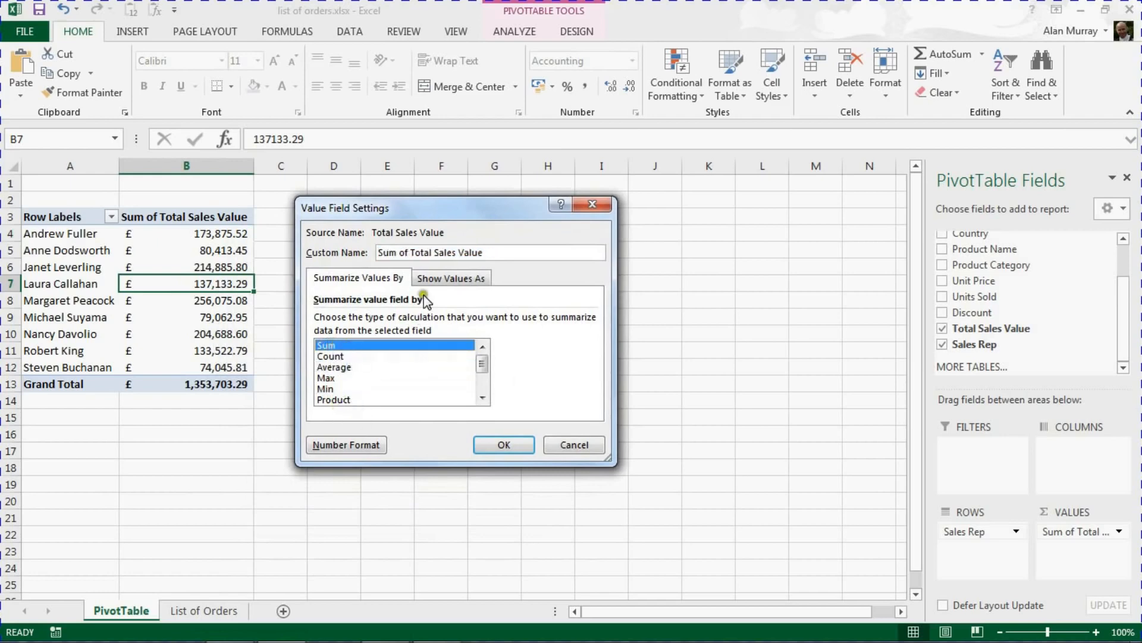
Show the sales values as % of Column Total and check one sales rep's share
{"action": "left_click", "coordinate": [436, 278]}
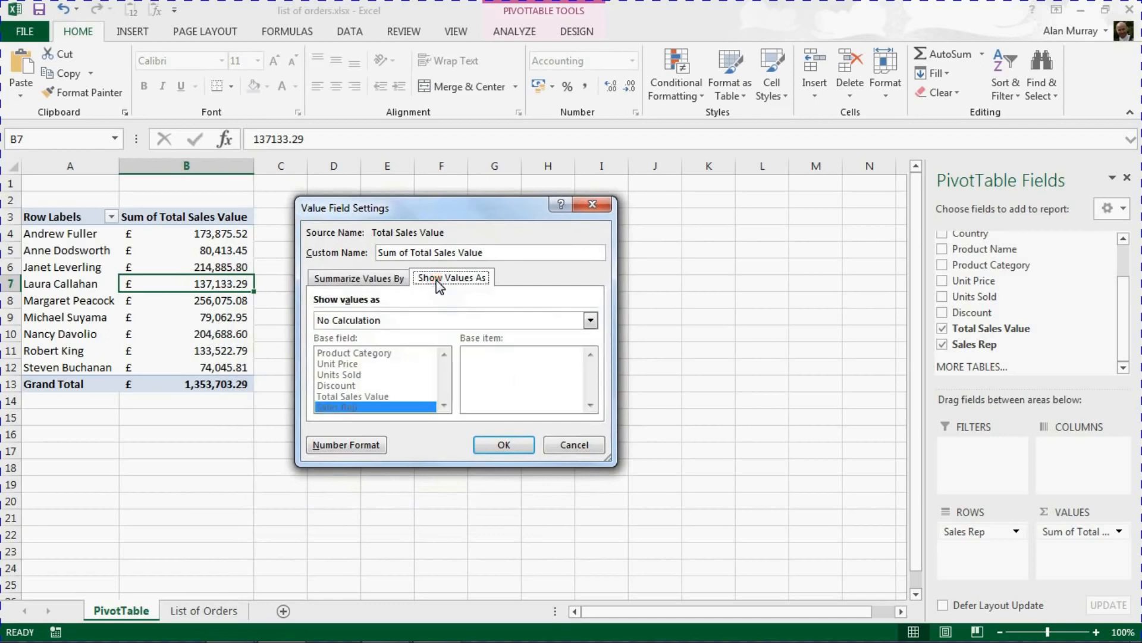
{"action": "left_click", "coordinate": [436, 320]}
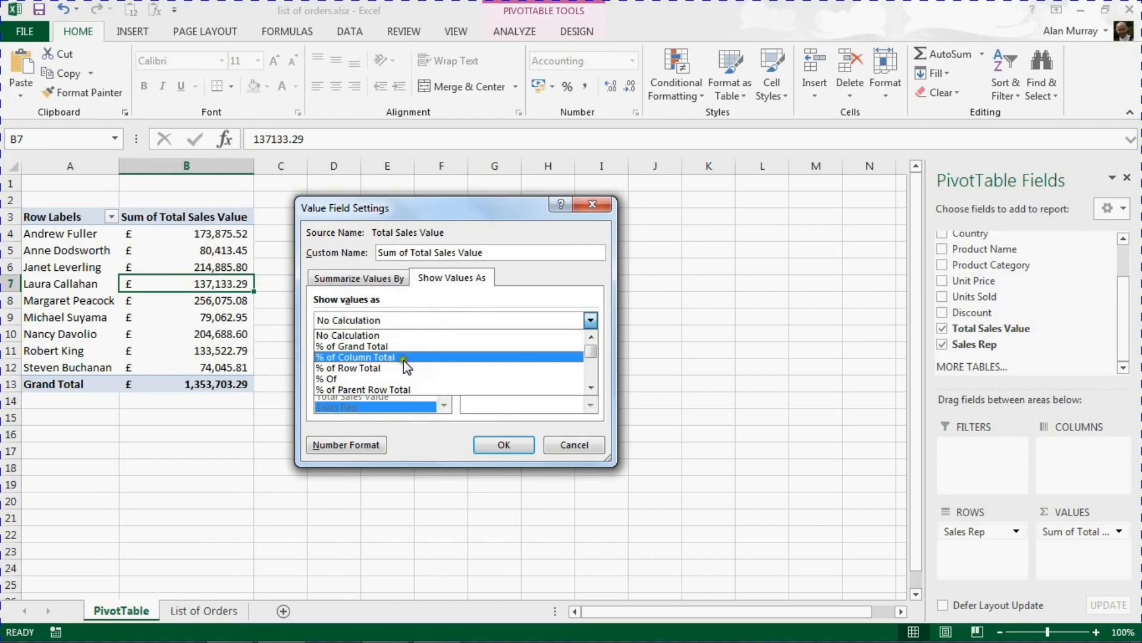
{"action": "mouse_move", "coordinate": [590, 351]}
{"action": "left_mouse_down"}
{"action": "mouse_move", "coordinate": [589, 388]}
{"action": "mouse_move", "coordinate": [591, 339]}
{"action": "left_mouse_up"}
{"action": "left_click", "coordinate": [341, 357]}
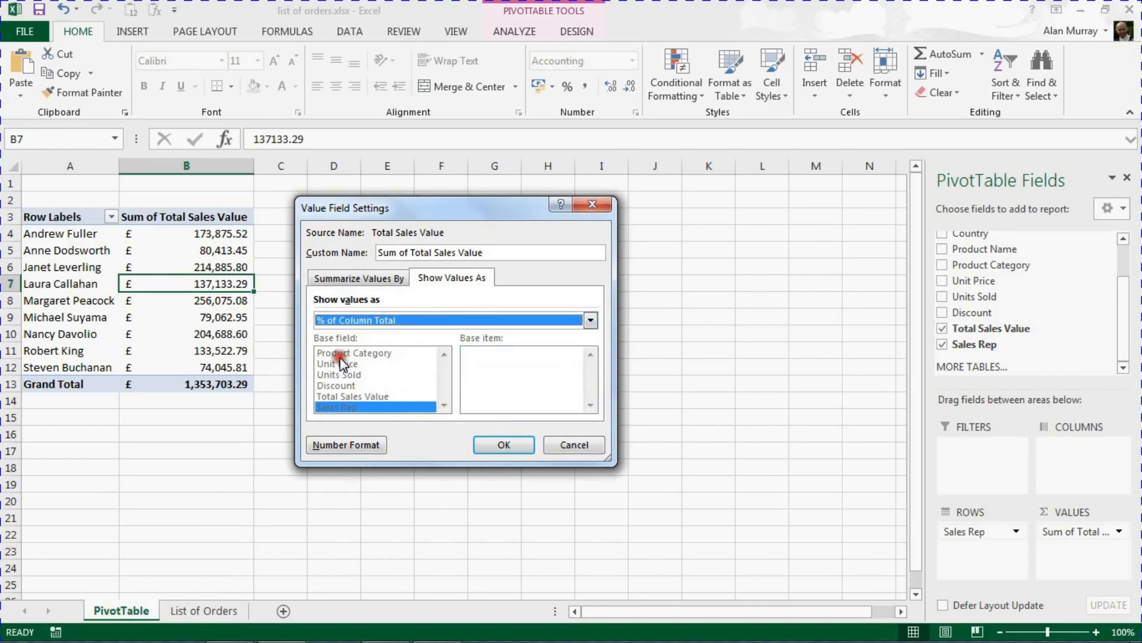
{"action": "left_click", "coordinate": [488, 450]}
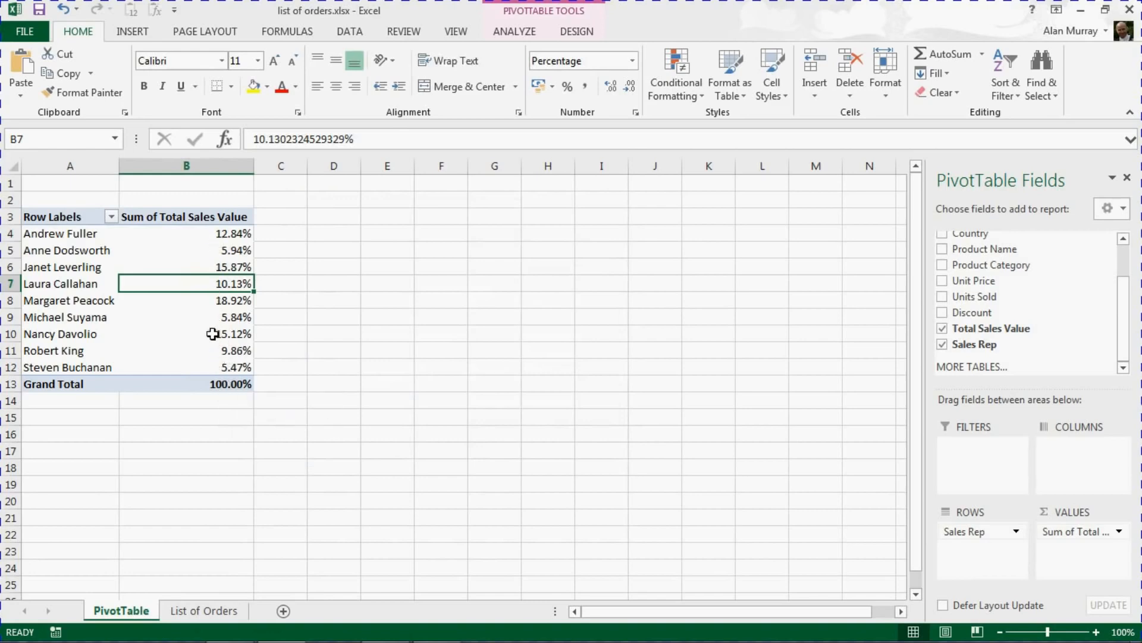
{"action": "left_click_drag", "start_coordinate": [73, 302], "coordinate": [205, 302]}
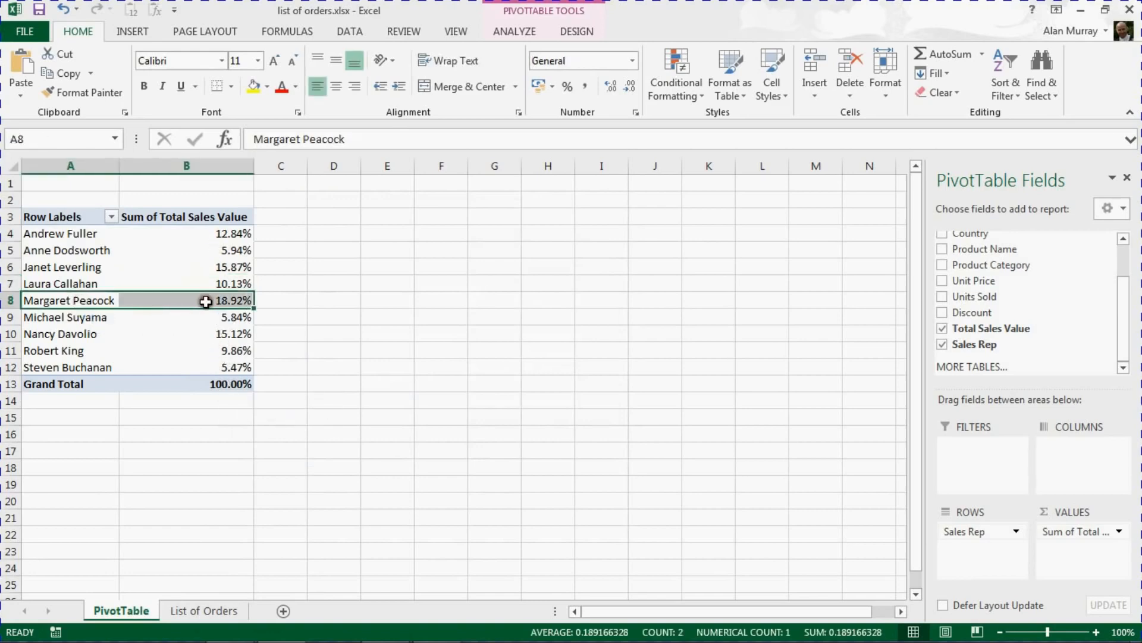
{"action": "mouse_move", "coordinate": [210, 326]}
{"action": "left_click", "coordinate": [241, 283]}
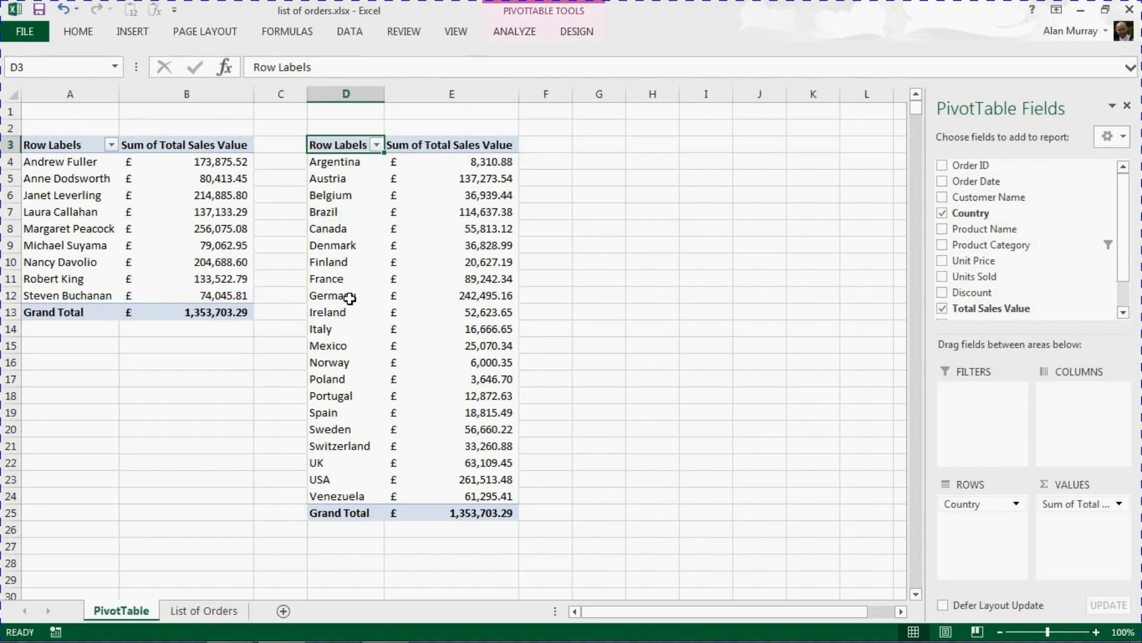
Compare the sales rep PivotTable with the country PivotTable, ending on a value in the sales rep table
{"action": "left_click_drag", "start_coordinate": [98, 149], "coordinate": [232, 301]}
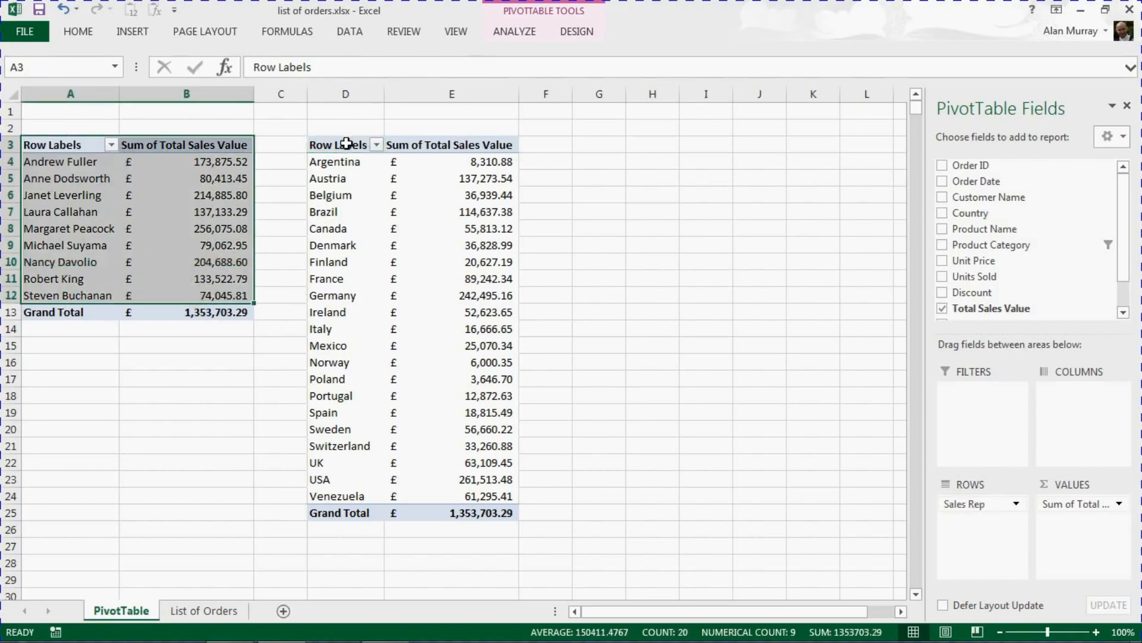
{"action": "left_click_drag", "start_coordinate": [344, 145], "coordinate": [479, 420]}
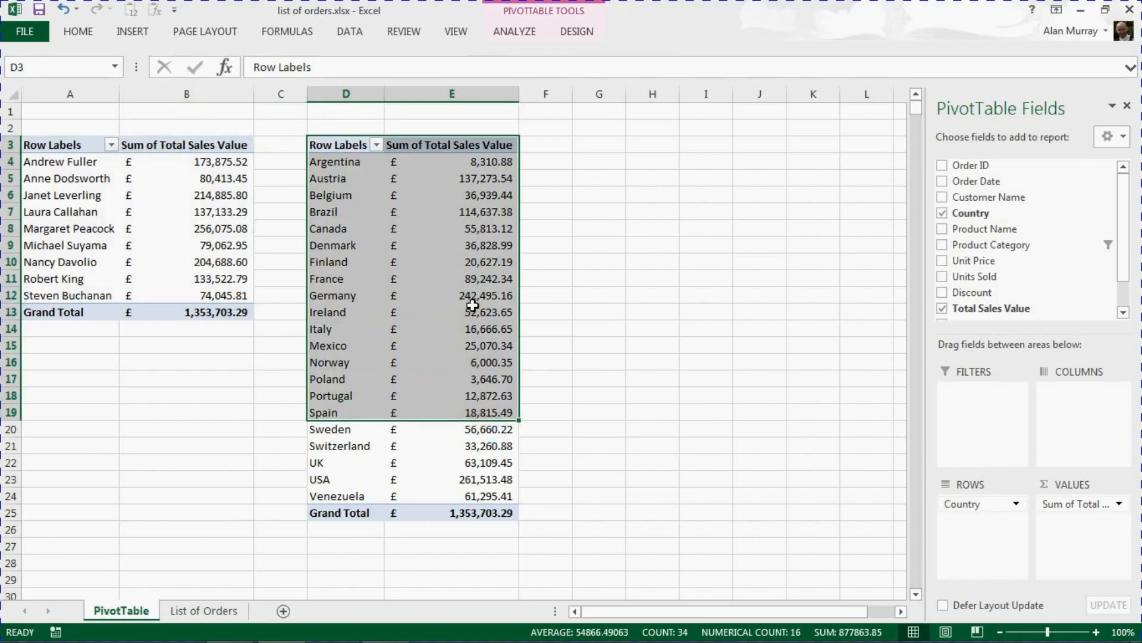
{"action": "left_click", "coordinate": [220, 216]}
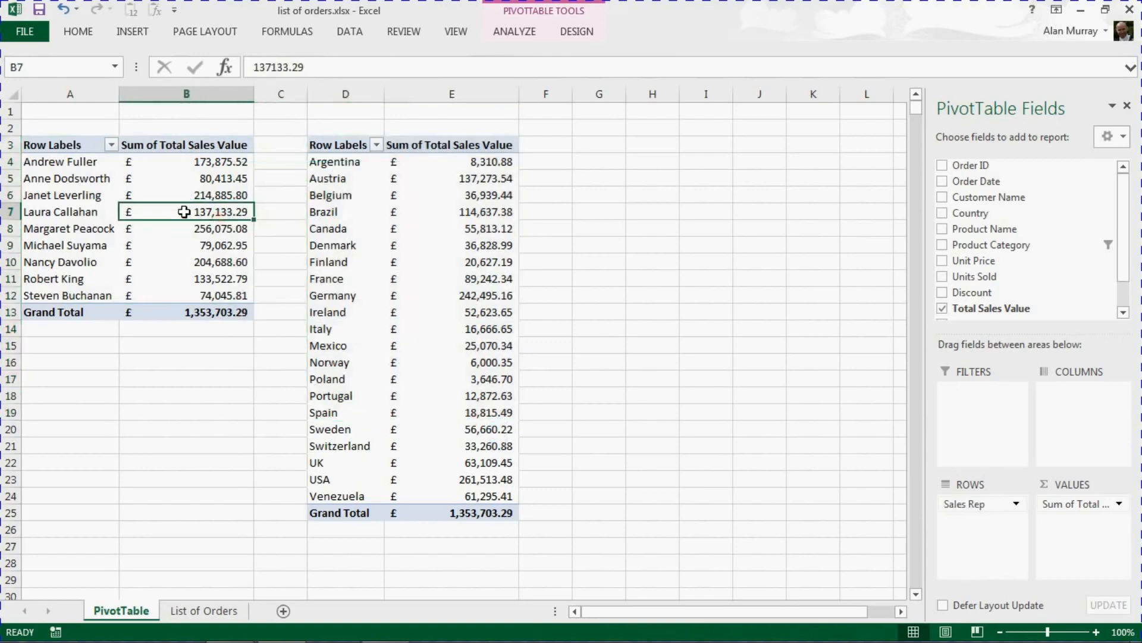
Insert a Product Category slicer for the sales rep PivotTable and place it beside the country PivotTable
{"action": "left_click", "coordinate": [511, 33]}
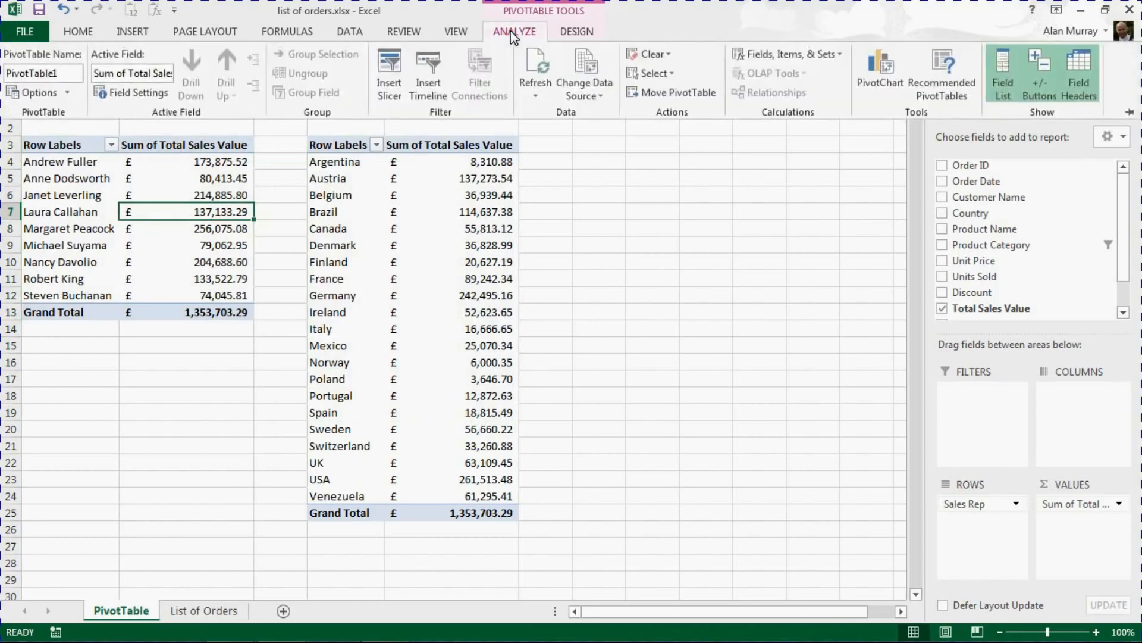
{"action": "left_click", "coordinate": [388, 77]}
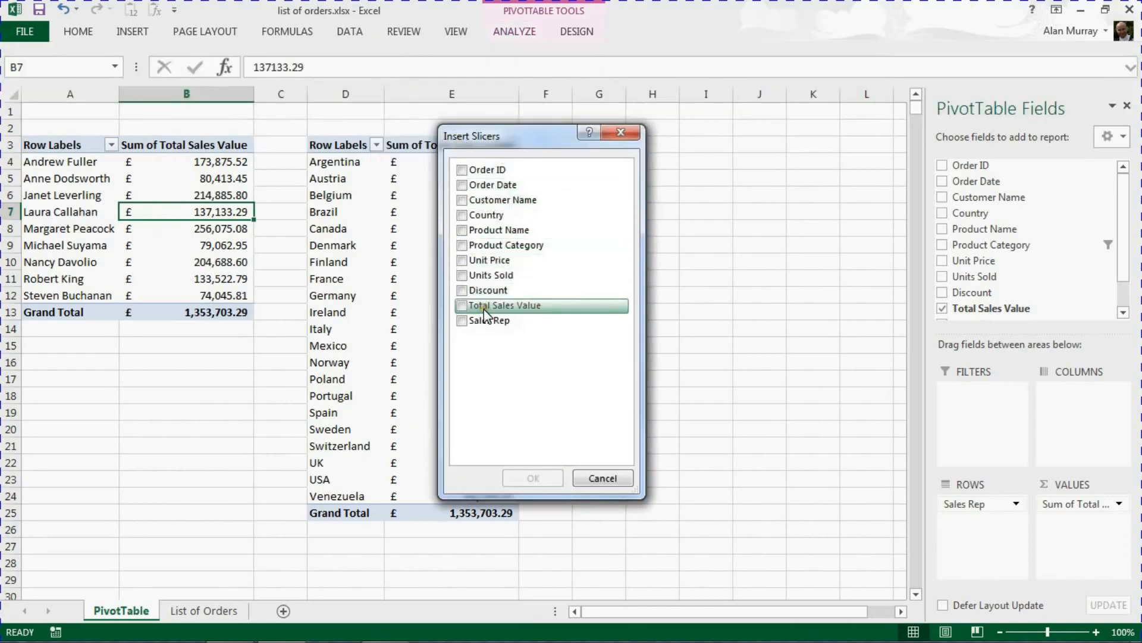
{"action": "left_click", "coordinate": [463, 245]}
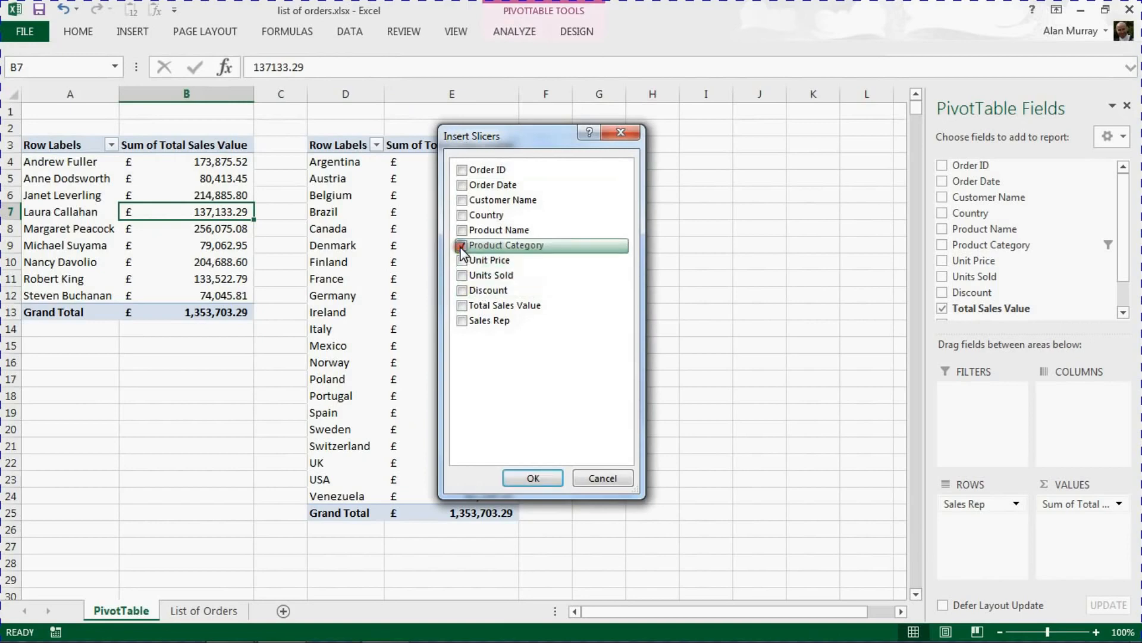
{"action": "left_click", "coordinate": [533, 477]}
{"action": "left_click_drag", "start_coordinate": [506, 260], "coordinate": [683, 138]}
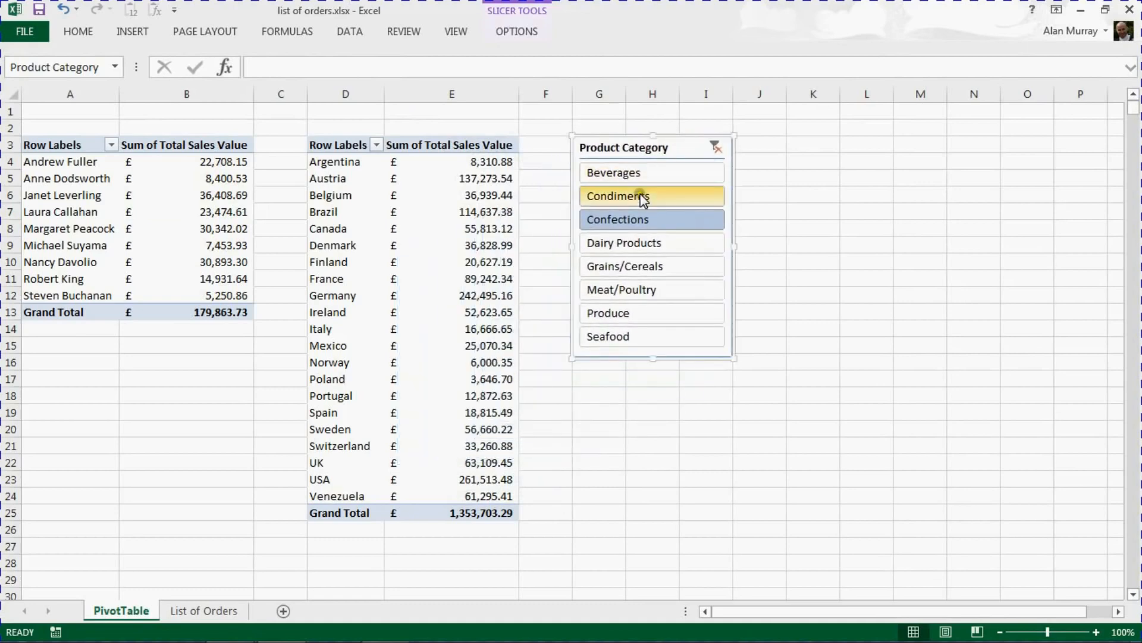
Filter the sales rep PivotTable with the slicer by Grains/Cereals, Meat/Poultry and Seafood in turn
{"action": "left_click", "coordinate": [640, 271]}
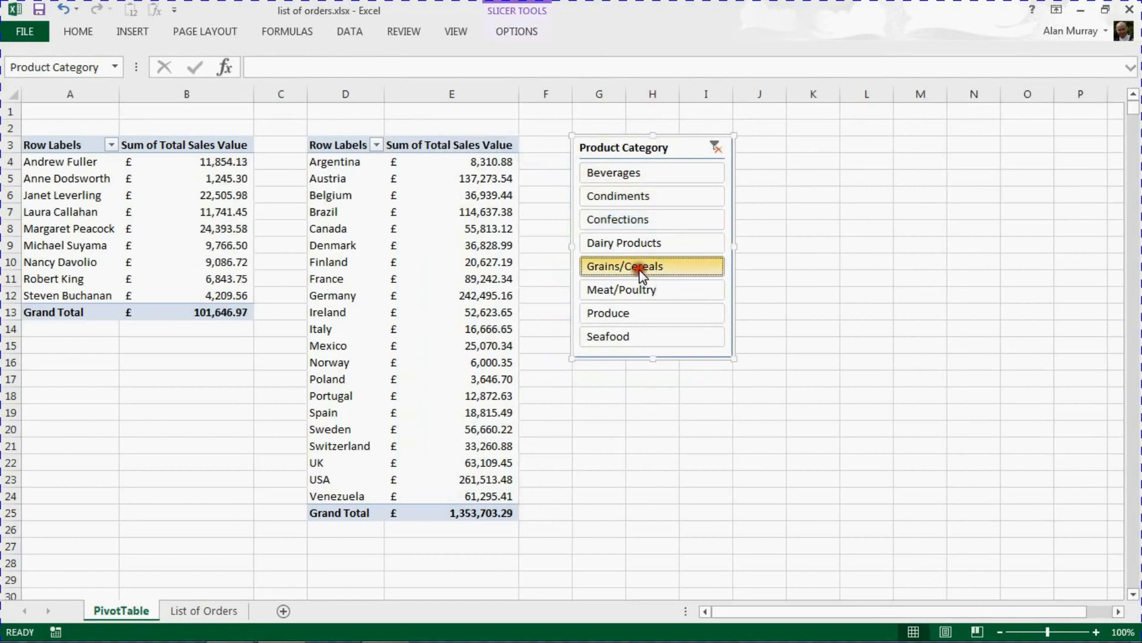
{"action": "left_click", "coordinate": [654, 293]}
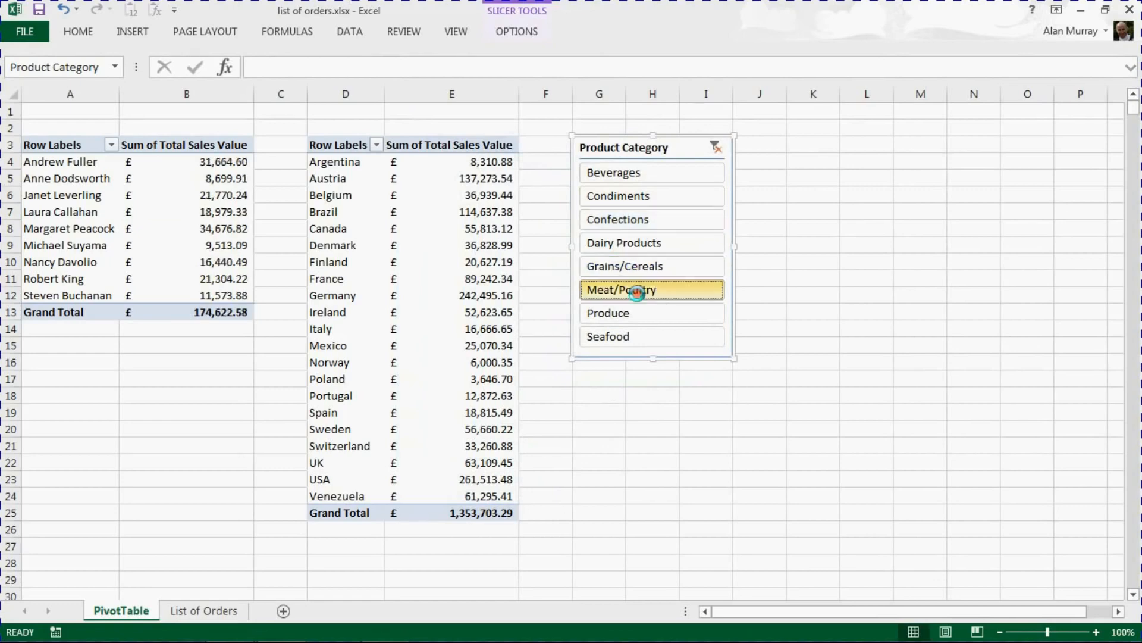
{"action": "left_click", "coordinate": [612, 340]}
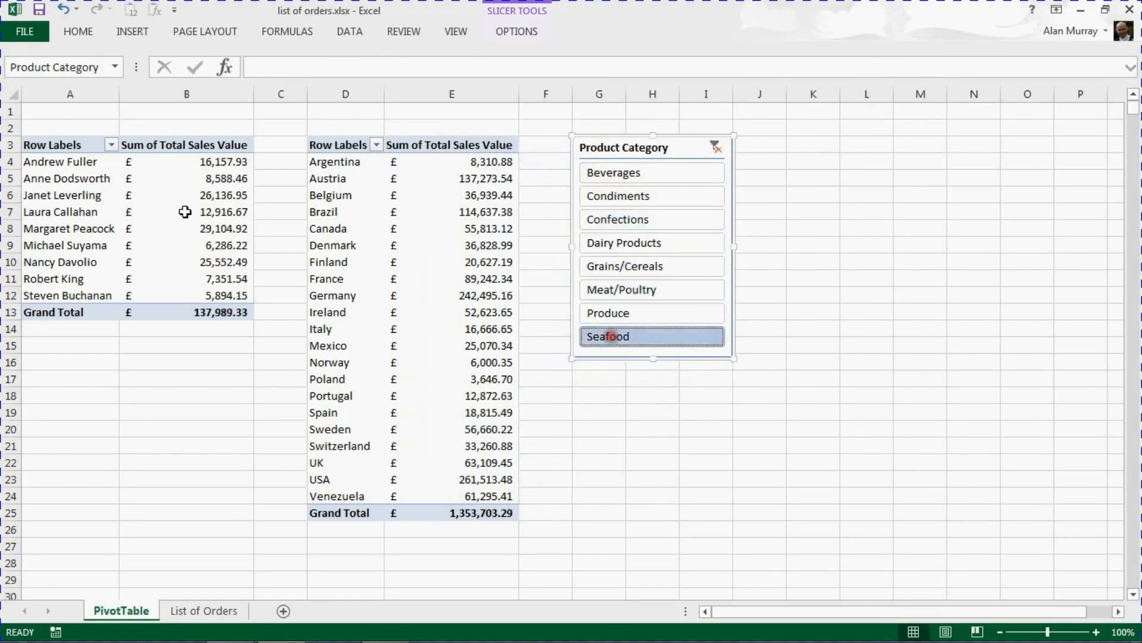
Filter the sales rep PivotTable by Confections, Meat/Poultry and Produce together, and clear the slicer's filter
{"action": "left_click", "coordinate": [607, 220]}
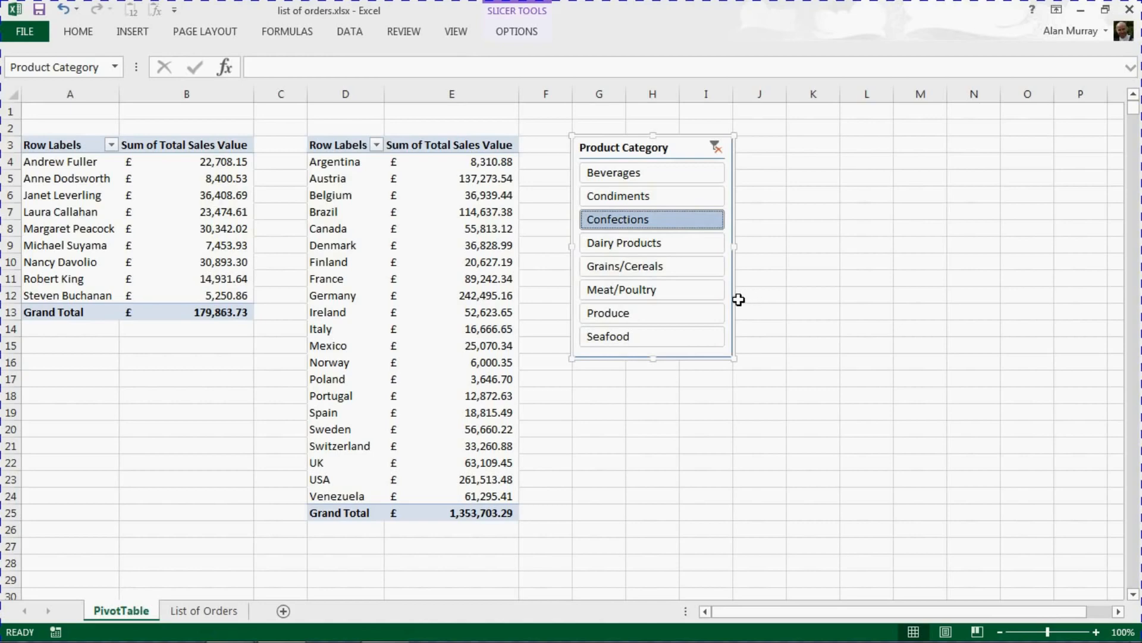
{"action": "left_click", "coordinate": [658, 290], "text": "ctrl"}
{"action": "left_click", "coordinate": [657, 313], "text": "ctrl"}
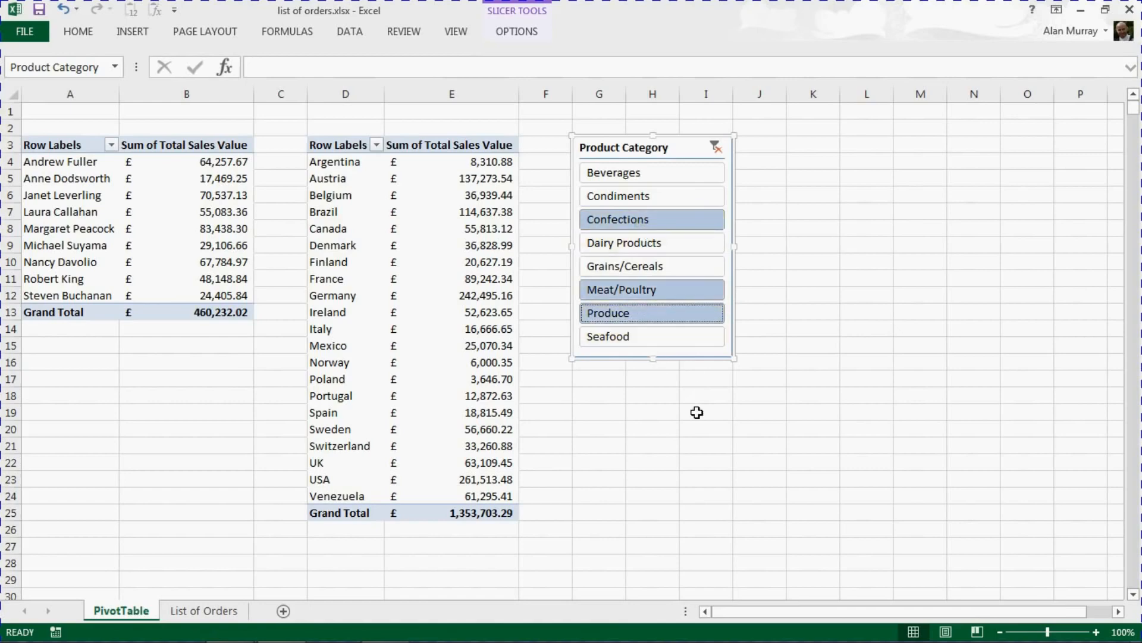
{"action": "left_click", "coordinate": [717, 150]}
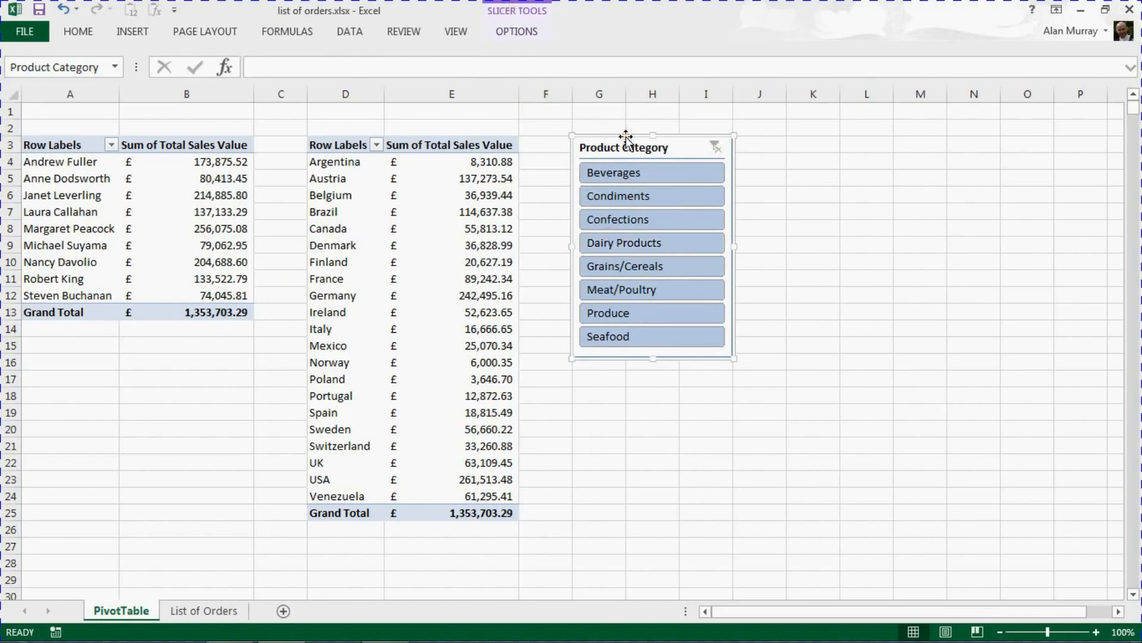
Connect the Product Category slicer to PivotTable2 as well, keeping its connection to PivotTable1
{"action": "left_click", "coordinate": [516, 31]}
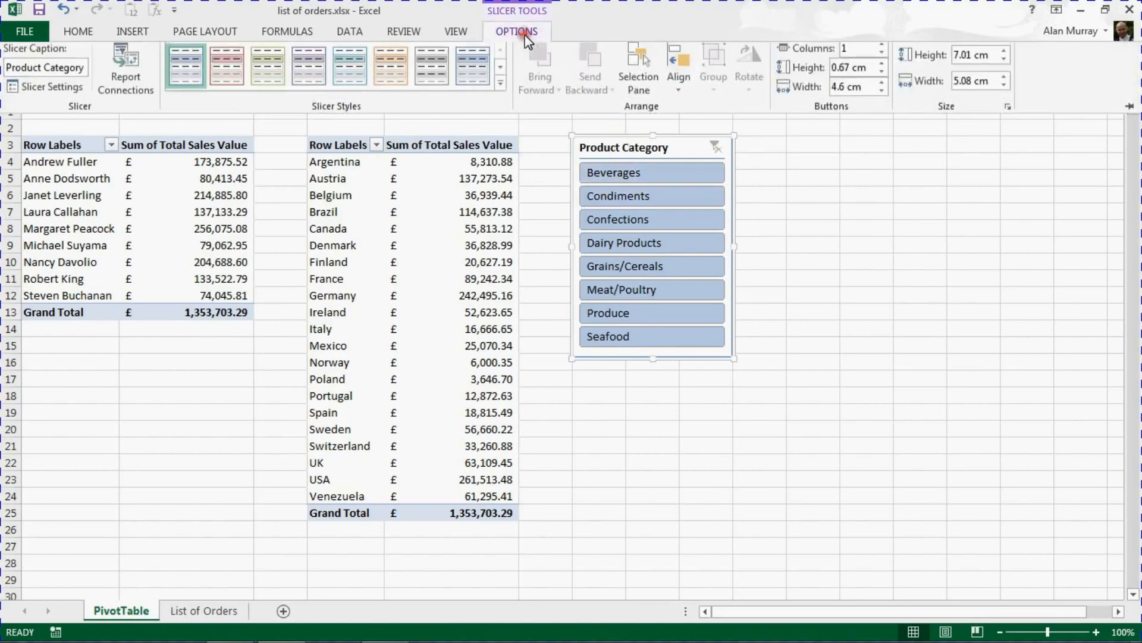
{"action": "left_click", "coordinate": [127, 71]}
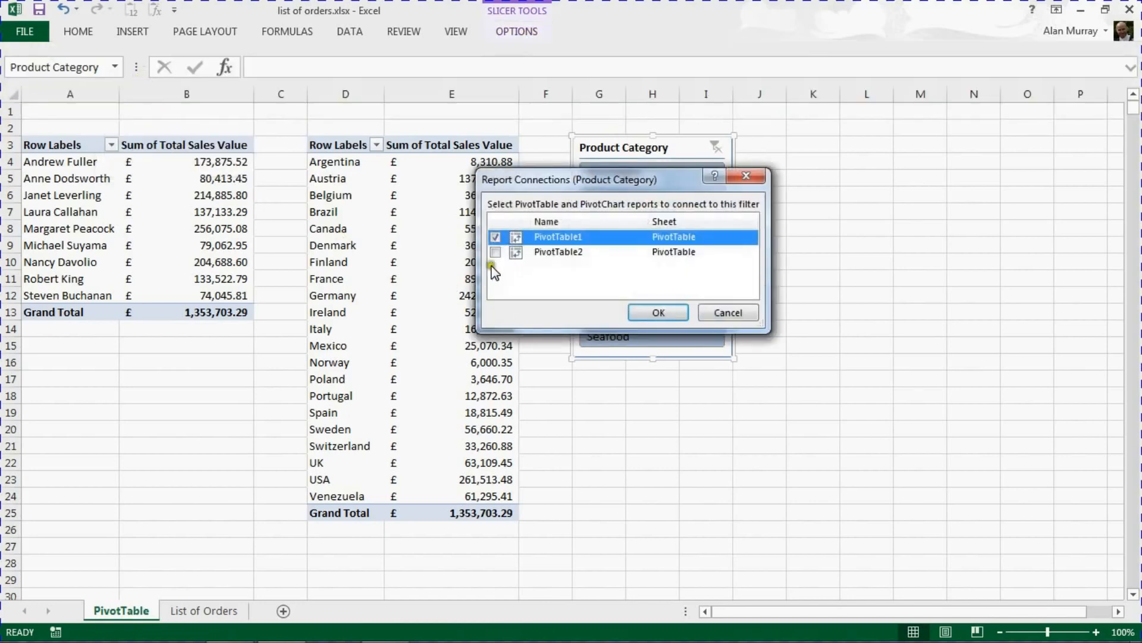
{"action": "left_click", "coordinate": [496, 253]}
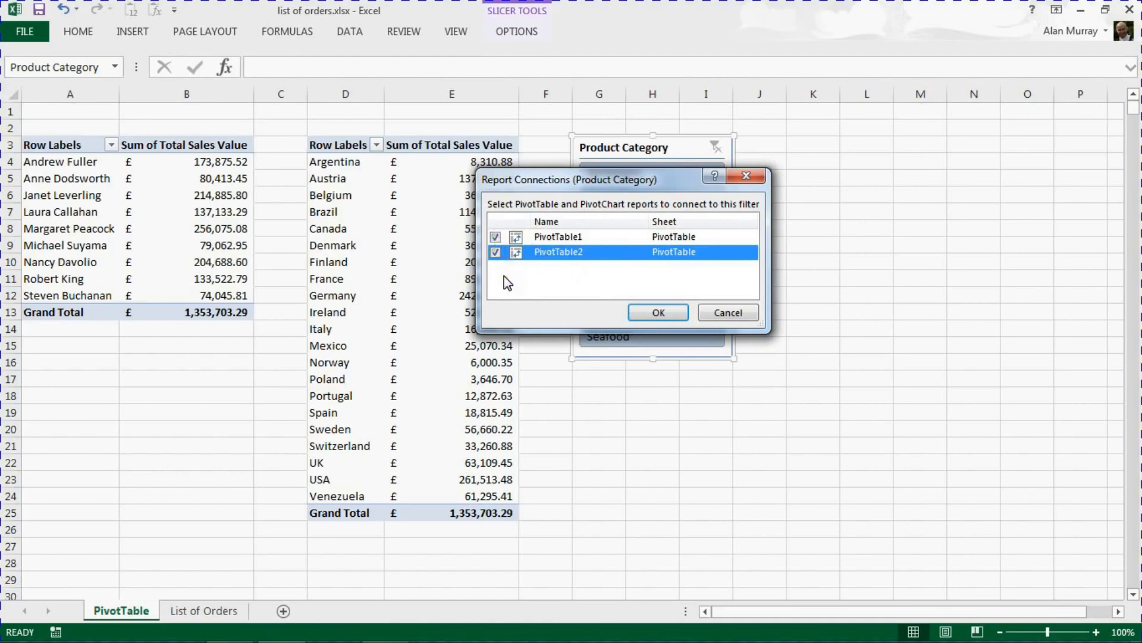
{"action": "left_click", "coordinate": [650, 313]}
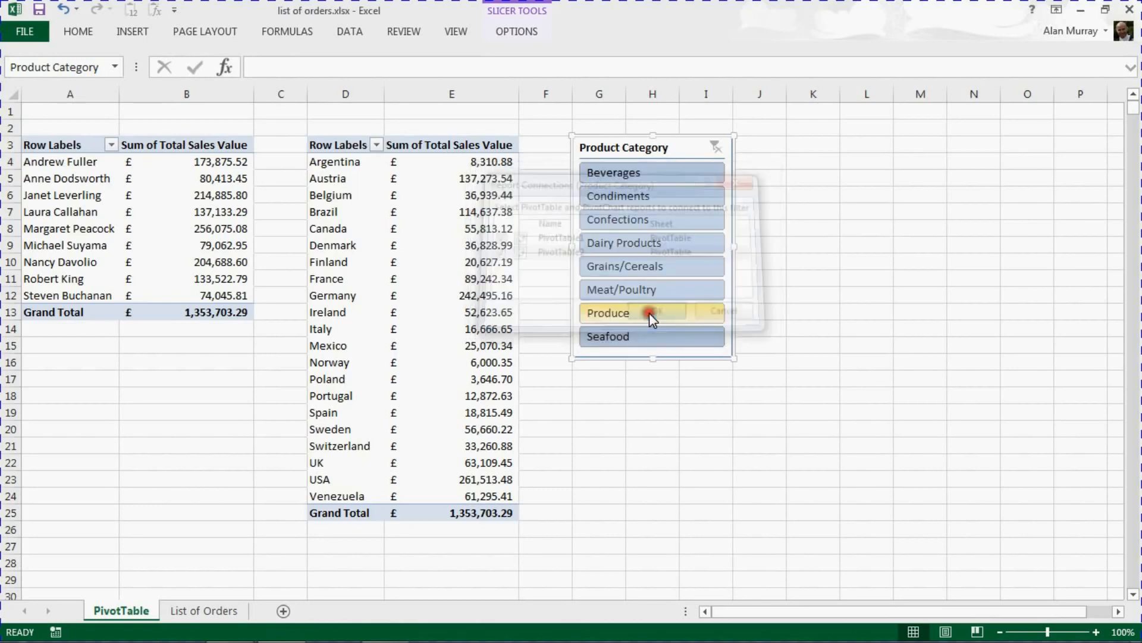
Filter both PivotTables with the slicer by Dairy Products, Produce and Seafood in turn, adding Meat/Poultry to Seafood and selecting Dairy Products again
{"action": "left_click", "coordinate": [634, 243]}
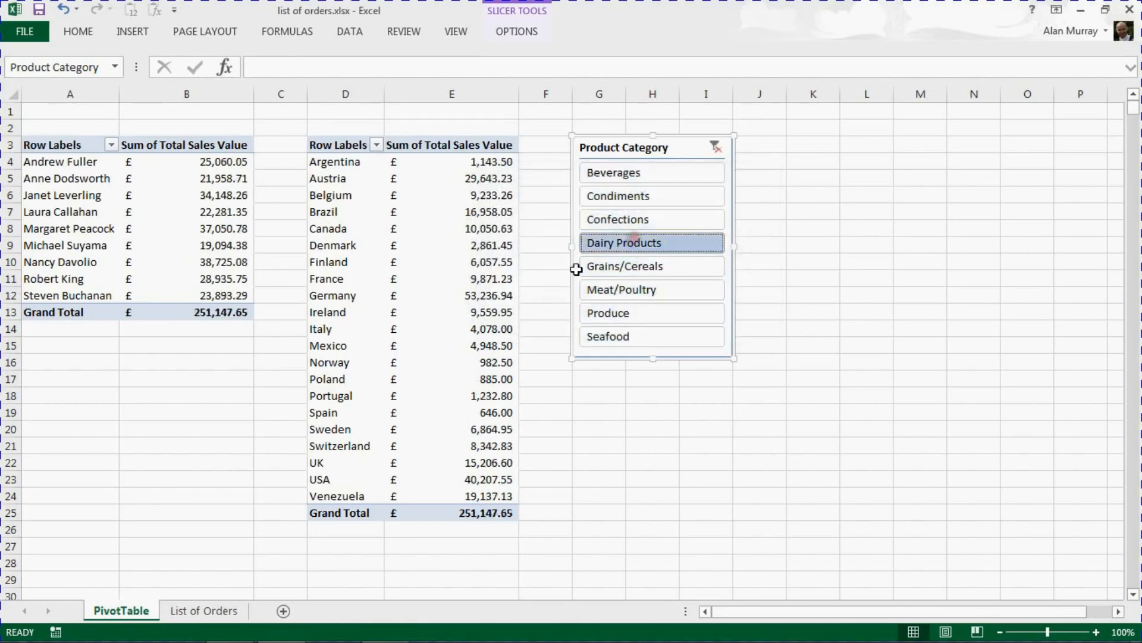
{"action": "left_click", "coordinate": [598, 317]}
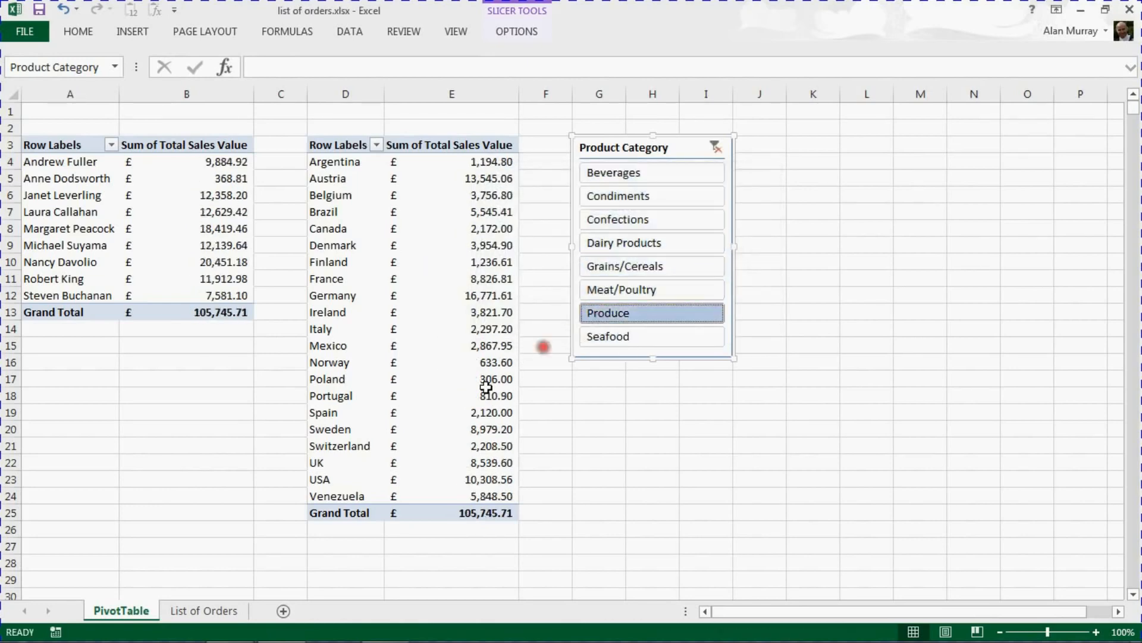
{"action": "left_click", "coordinate": [606, 339]}
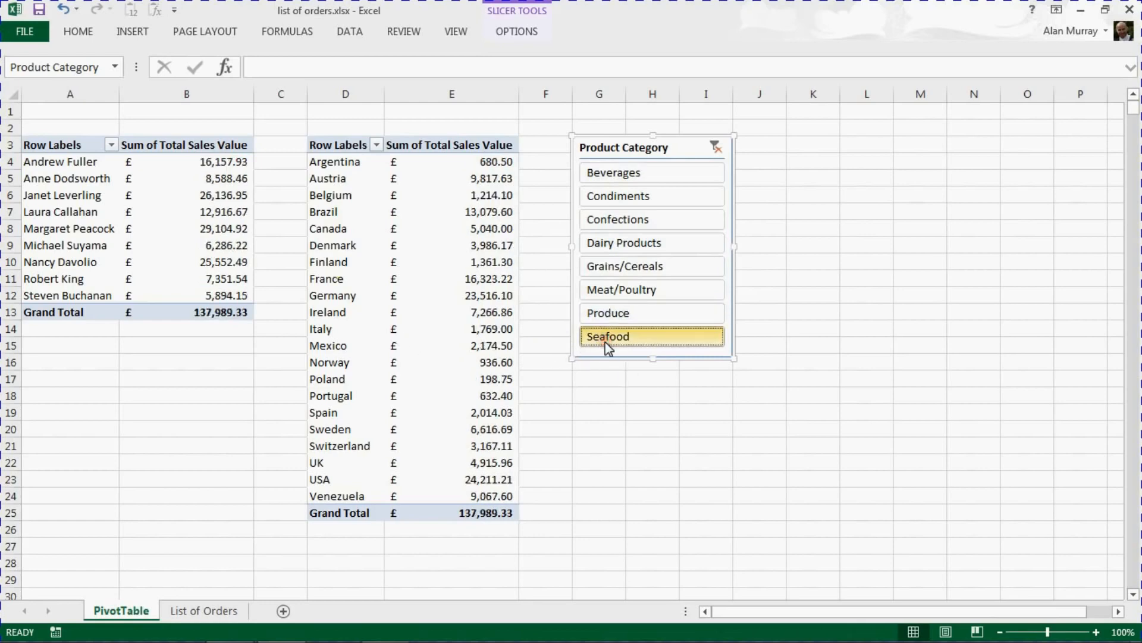
{"action": "left_click", "coordinate": [625, 291], "text": "ctrl"}
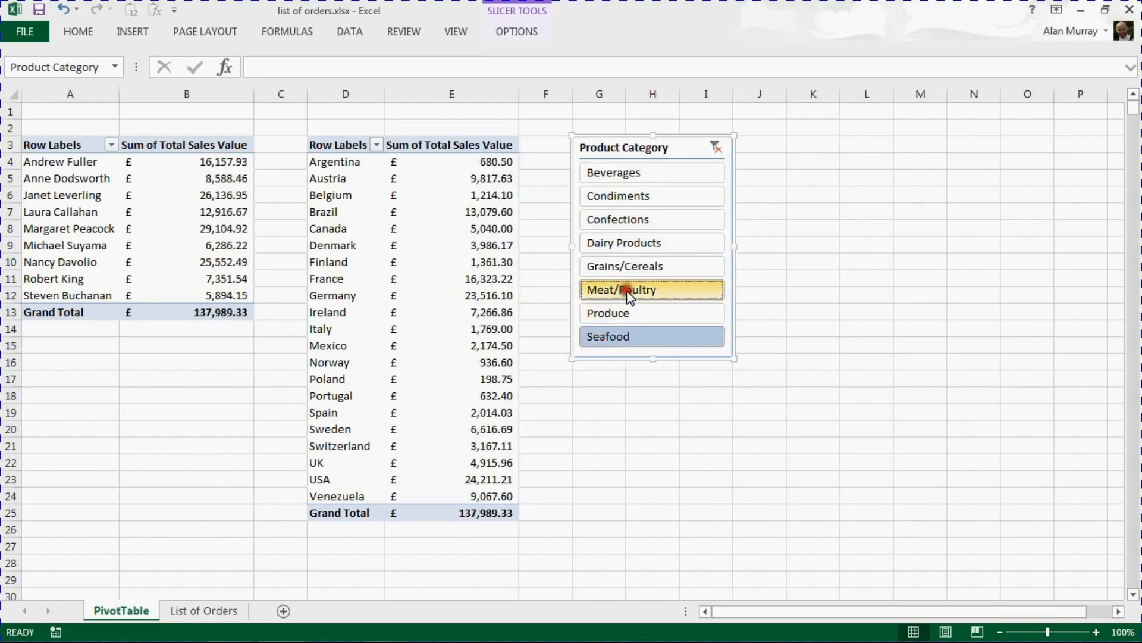
{"action": "left_click", "coordinate": [638, 243]}
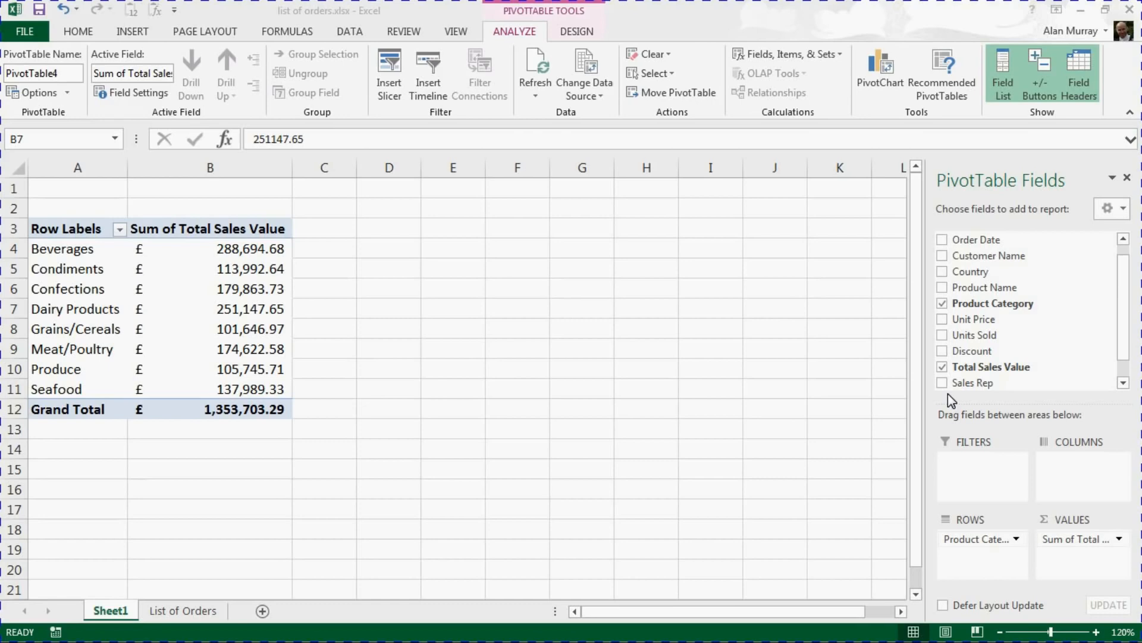
Examine the Sum of Total Sales Value figures for the product categories in the Sheet1 PivotTable
{"action": "left_click", "coordinate": [238, 290]}
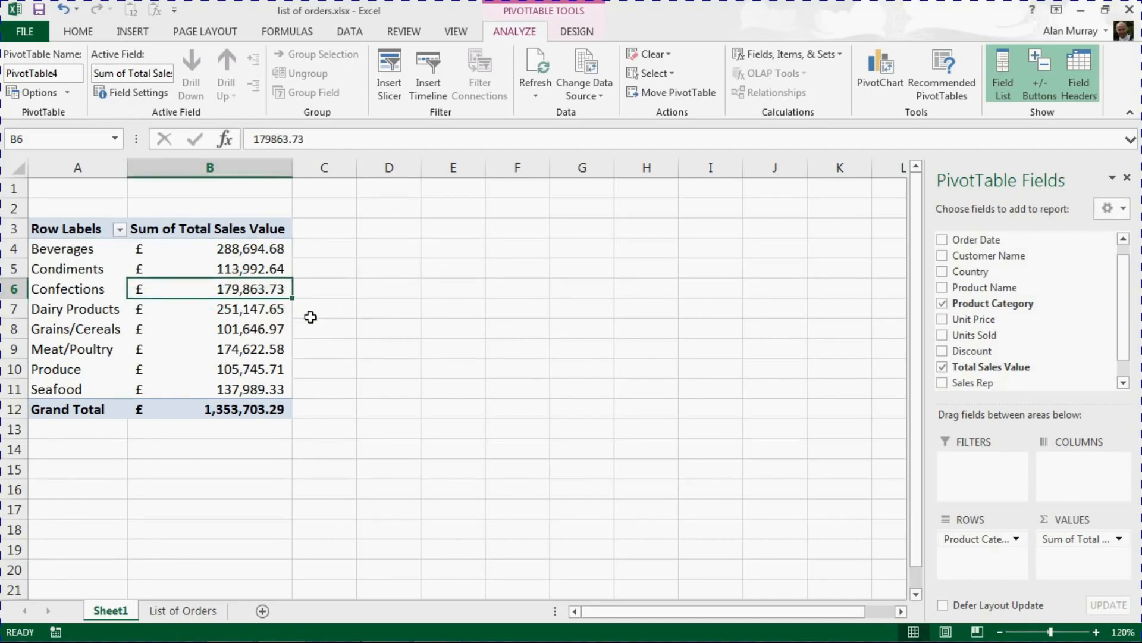
{"action": "left_click_drag", "start_coordinate": [273, 248], "coordinate": [280, 389]}
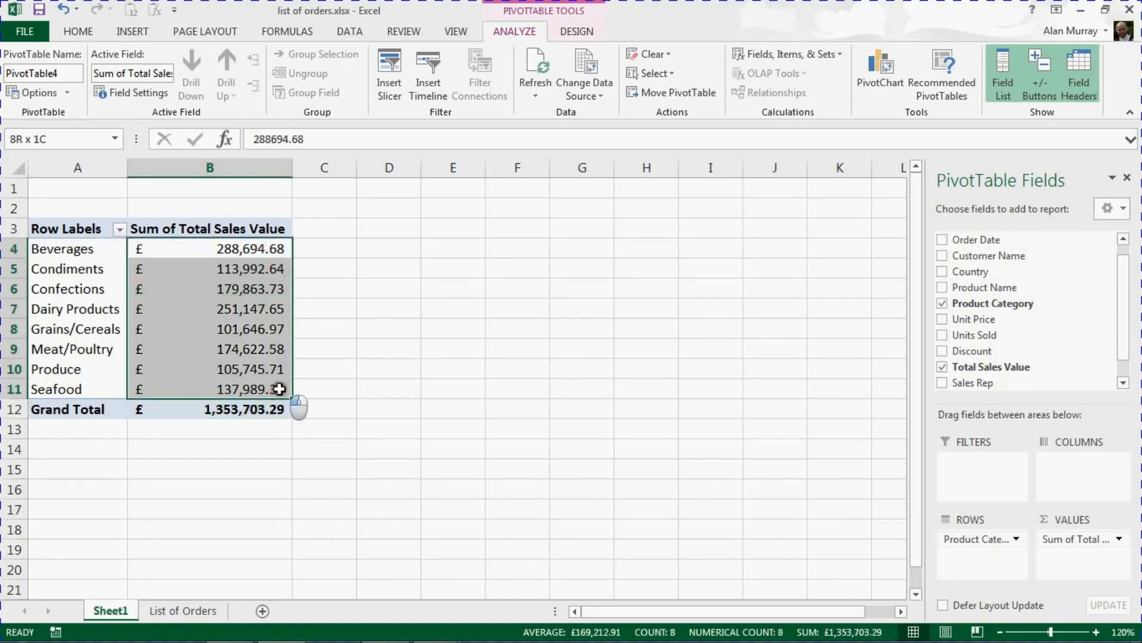
{"action": "left_click", "coordinate": [264, 249]}
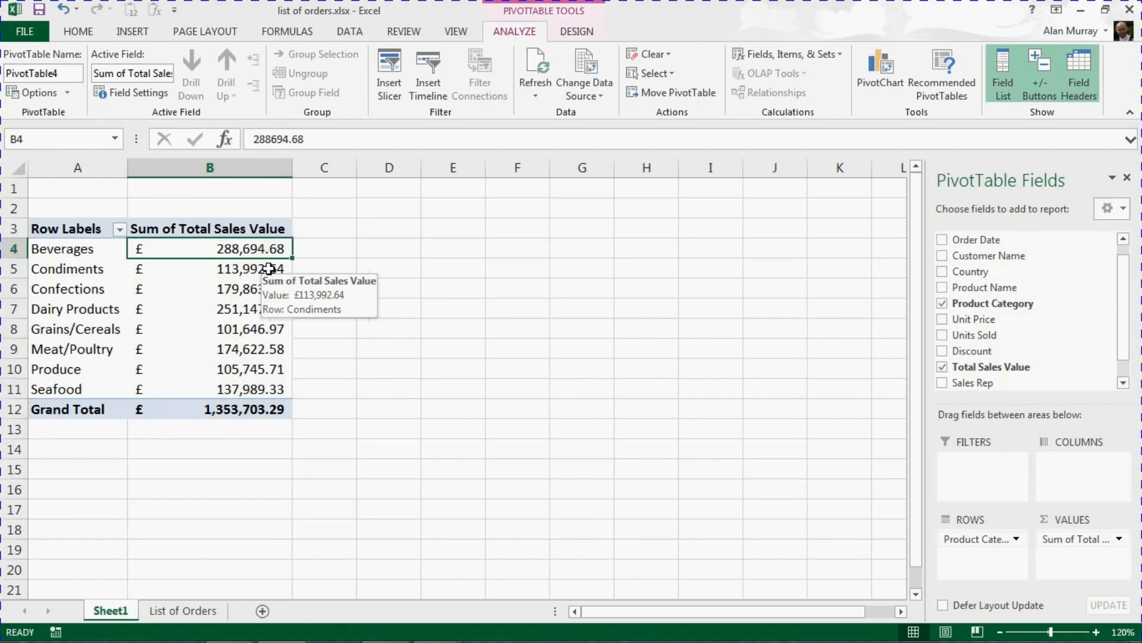
{"action": "left_click", "coordinate": [269, 269]}
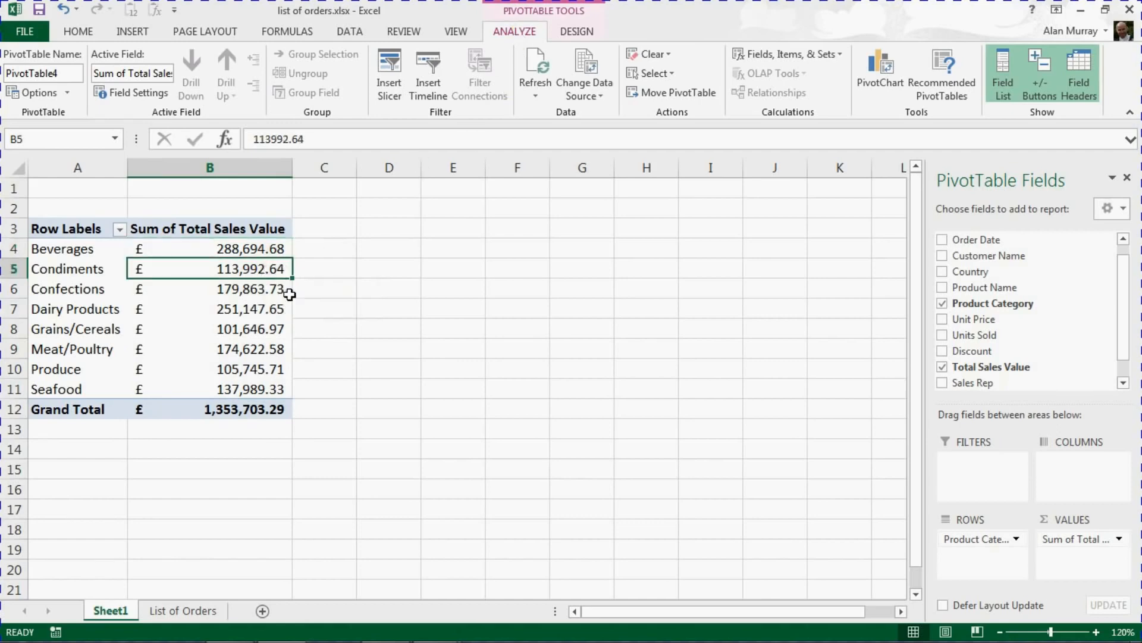
Start a new calculated field for the product category PivotTable and name it Tax
{"action": "left_click", "coordinate": [266, 305]}
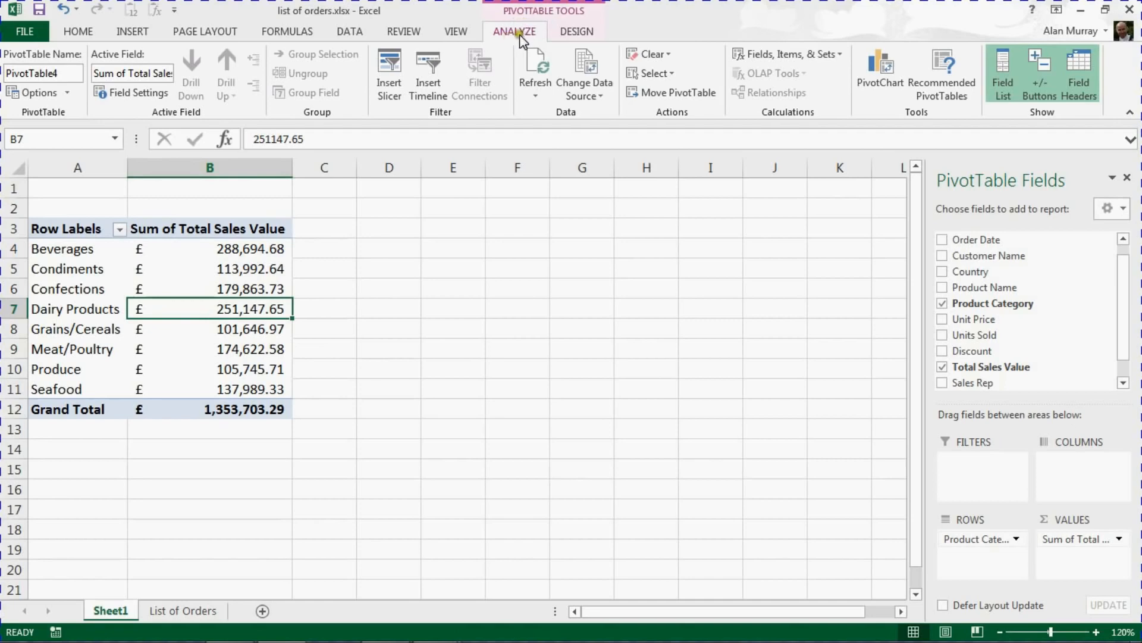
{"action": "left_click", "coordinate": [823, 57]}
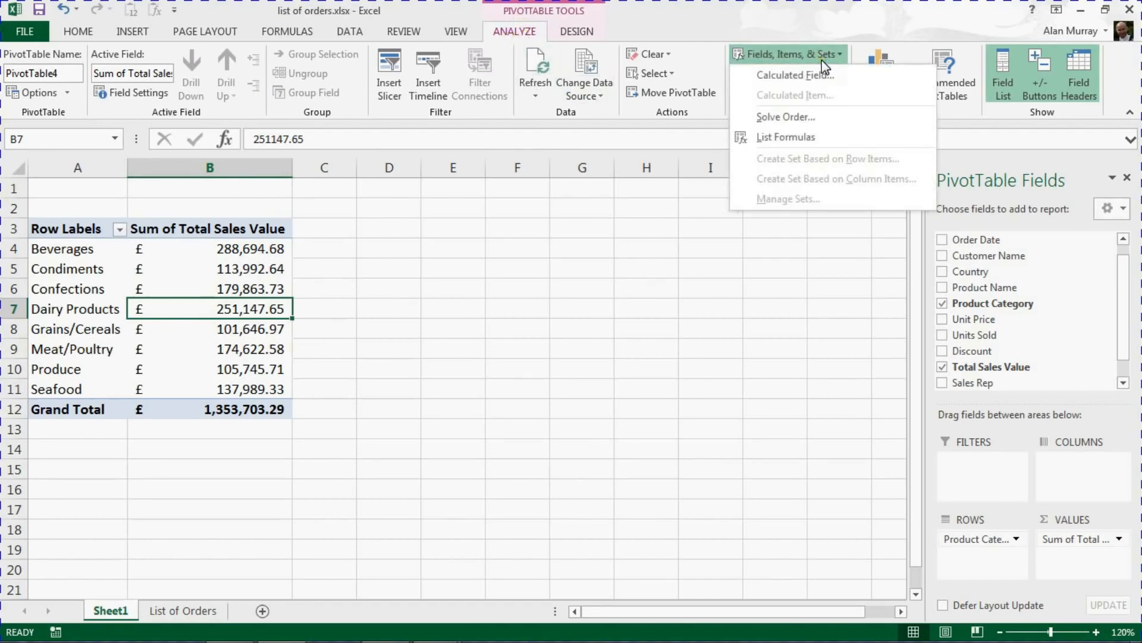
{"action": "left_click", "coordinate": [846, 36]}
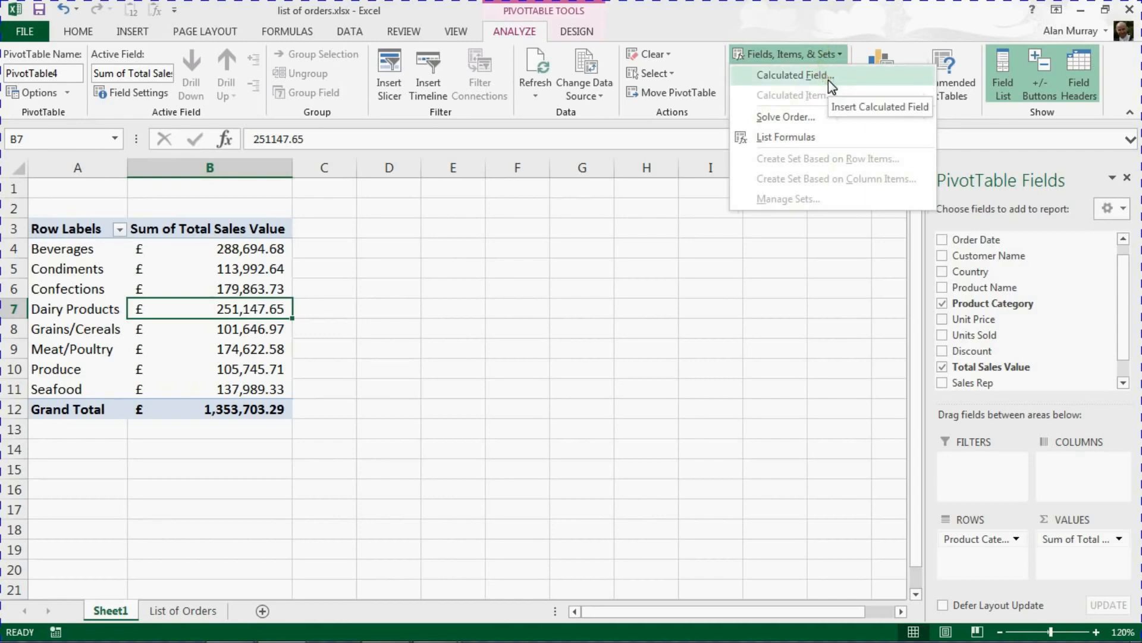
{"action": "left_click", "coordinate": [795, 75]}
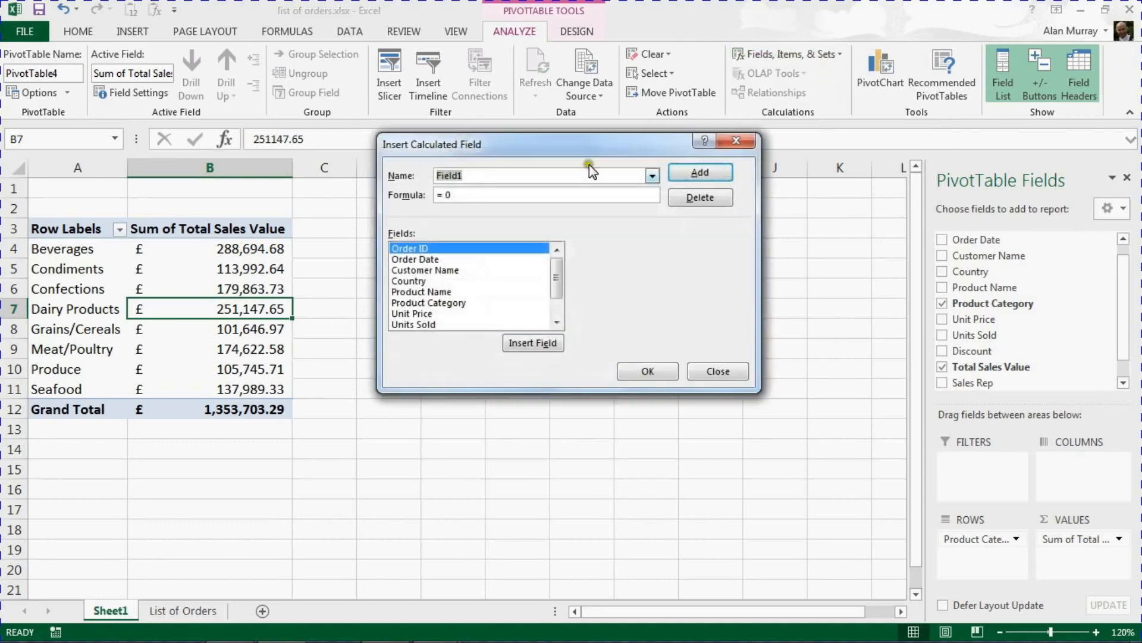
{"action": "left_click_drag", "start_coordinate": [535, 146], "coordinate": [500, 174]}
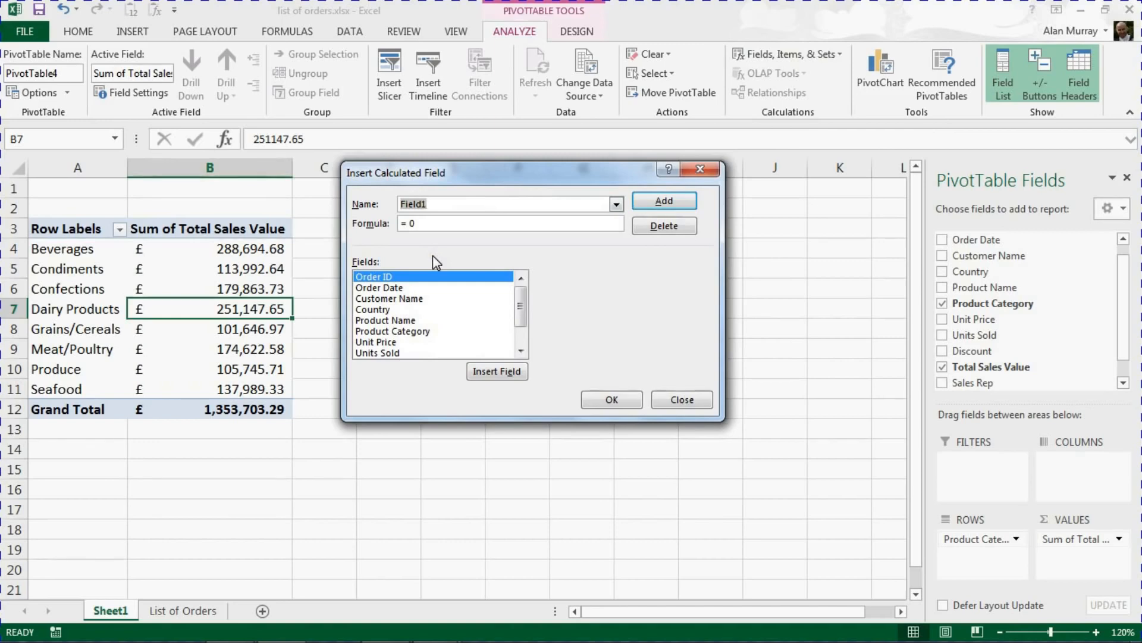
{"action": "type", "text": "Tax"}
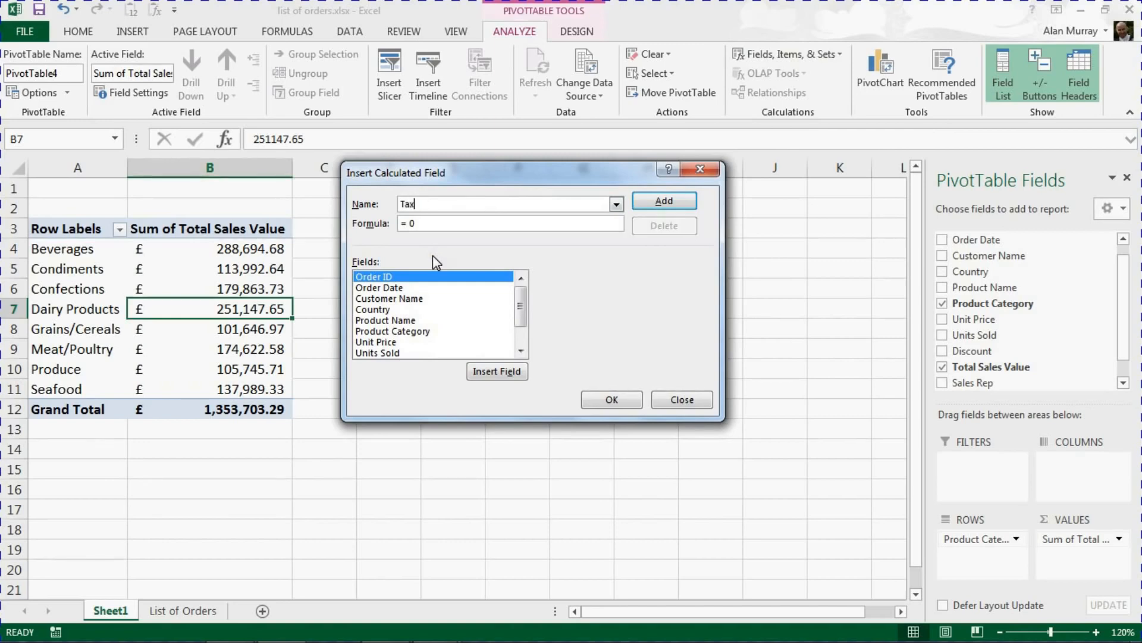
Give the Tax field the formula = 'Total Sales Value'*0.25 and add it to the PivotTable
{"action": "left_click", "coordinate": [426, 223]}
{"action": "key", "text": "BackSpace"}
{"action": "key", "text": "BackSpace"}
{"action": "left_click_drag", "start_coordinate": [523, 303], "coordinate": [523, 324]}
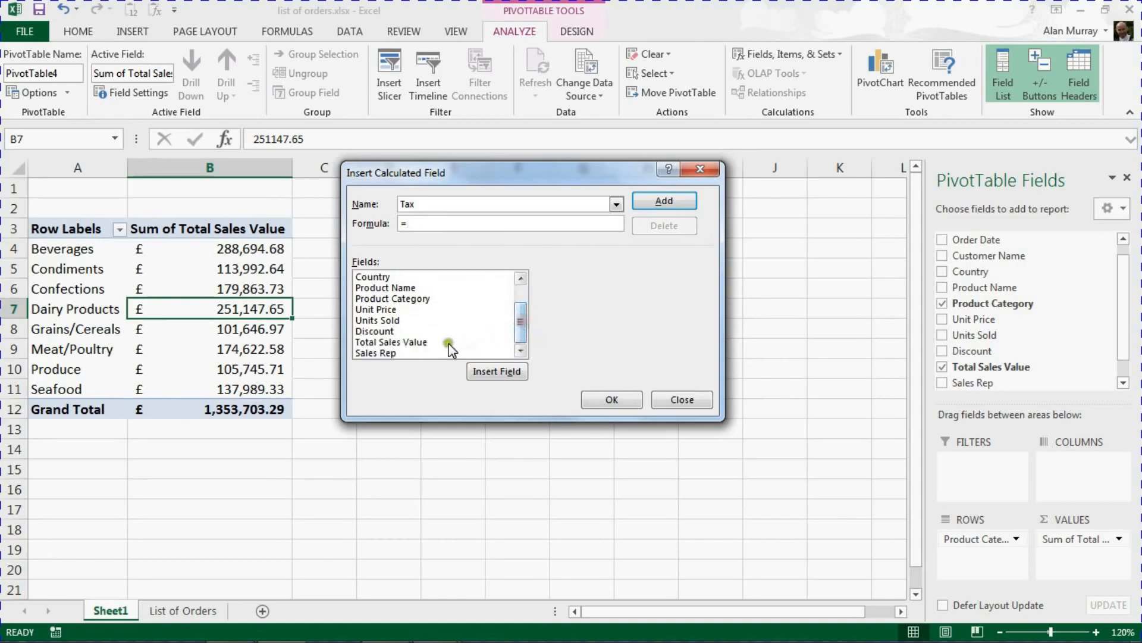
{"action": "double_click", "coordinate": [414, 343]}
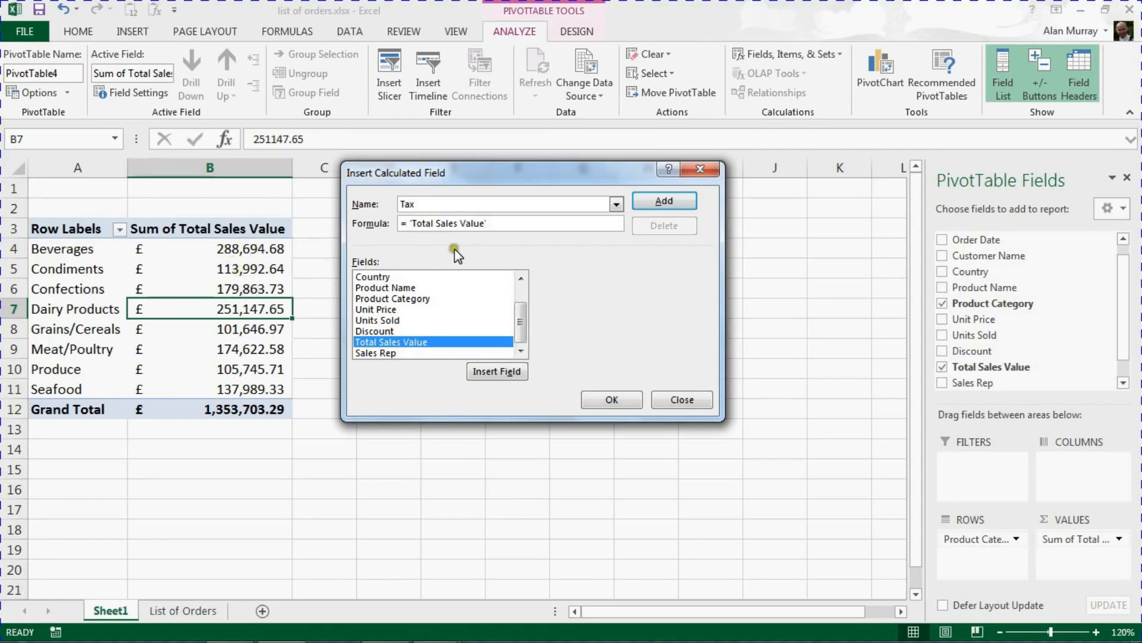
{"action": "type", "text": "*0.25"}
{"action": "left_click", "coordinate": [607, 400]}
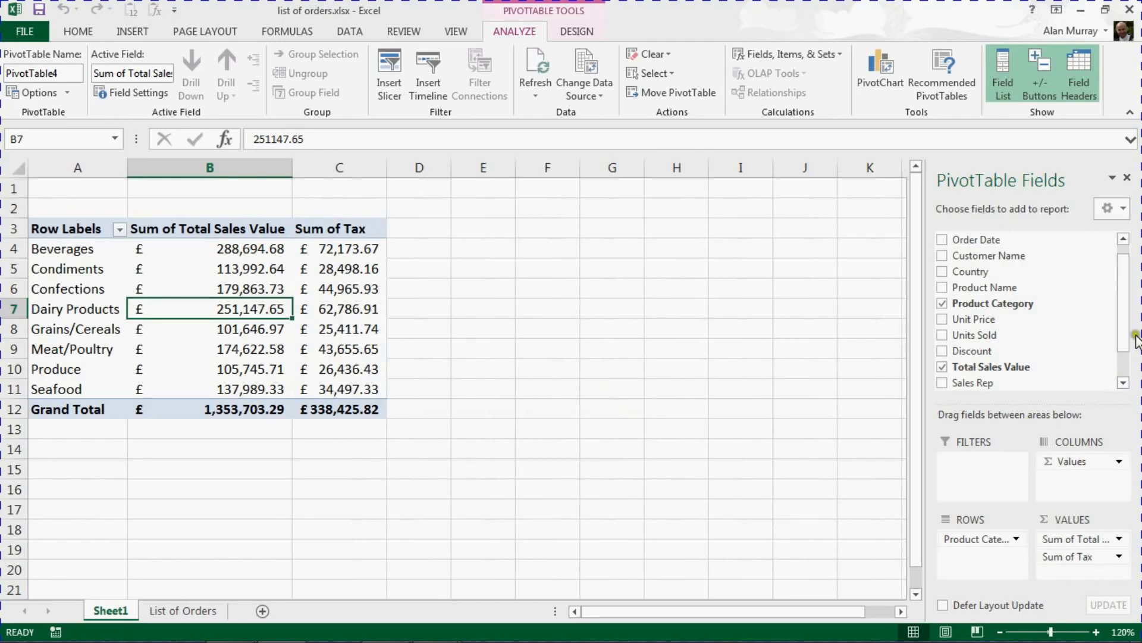
Check the Tax entry in the field list and compare the Beverages tax value with its total sales value
{"action": "left_click", "coordinate": [1123, 382]}
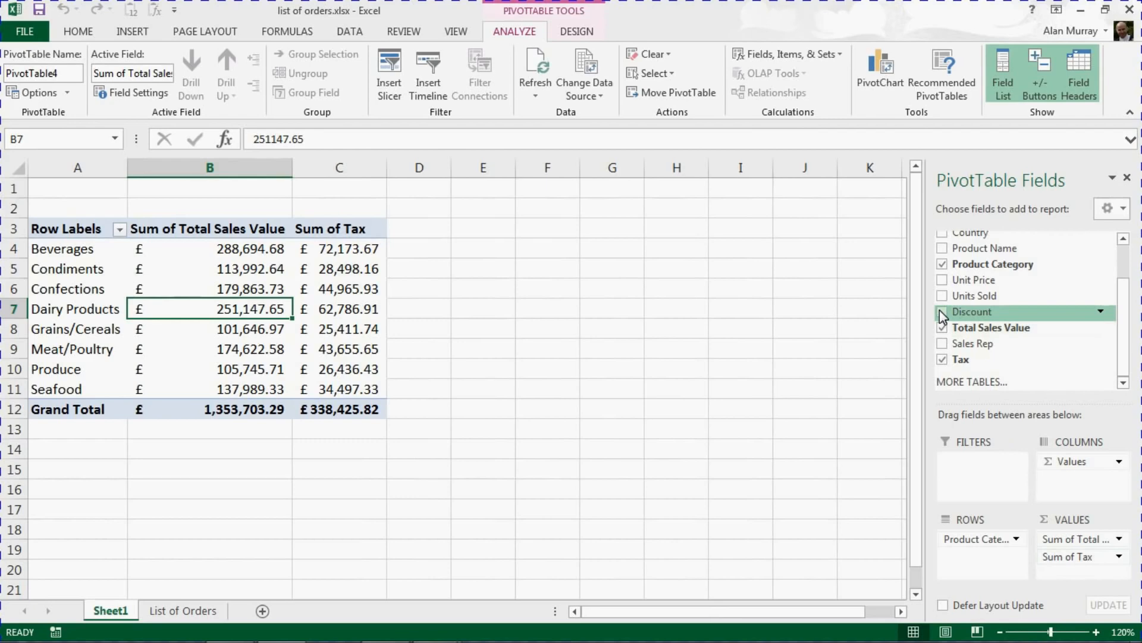
{"action": "left_click", "coordinate": [331, 251]}
{"action": "mouse_move", "coordinate": [331, 251]}
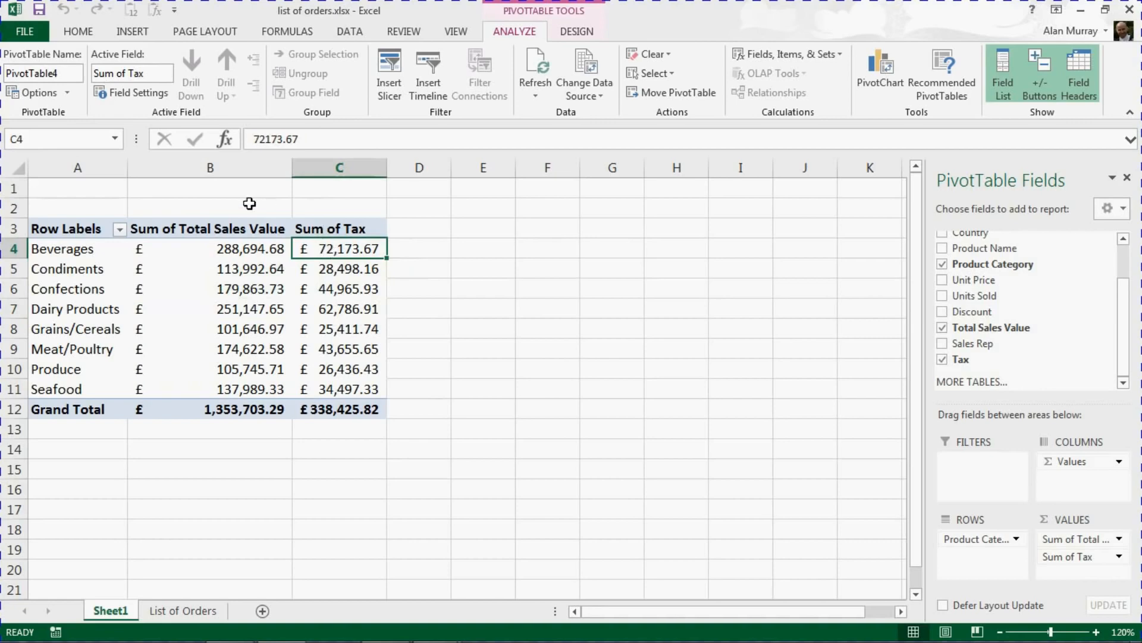
{"action": "left_click", "coordinate": [217, 249]}
{"action": "mouse_move", "coordinate": [216, 250]}
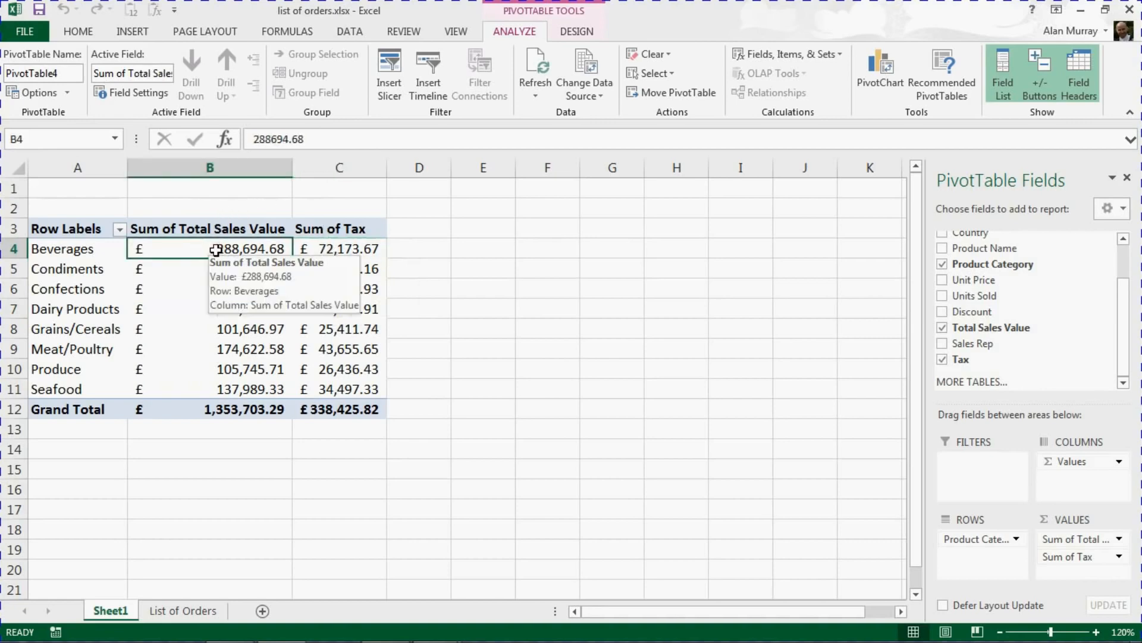
{"action": "mouse_move", "coordinate": [211, 389]}
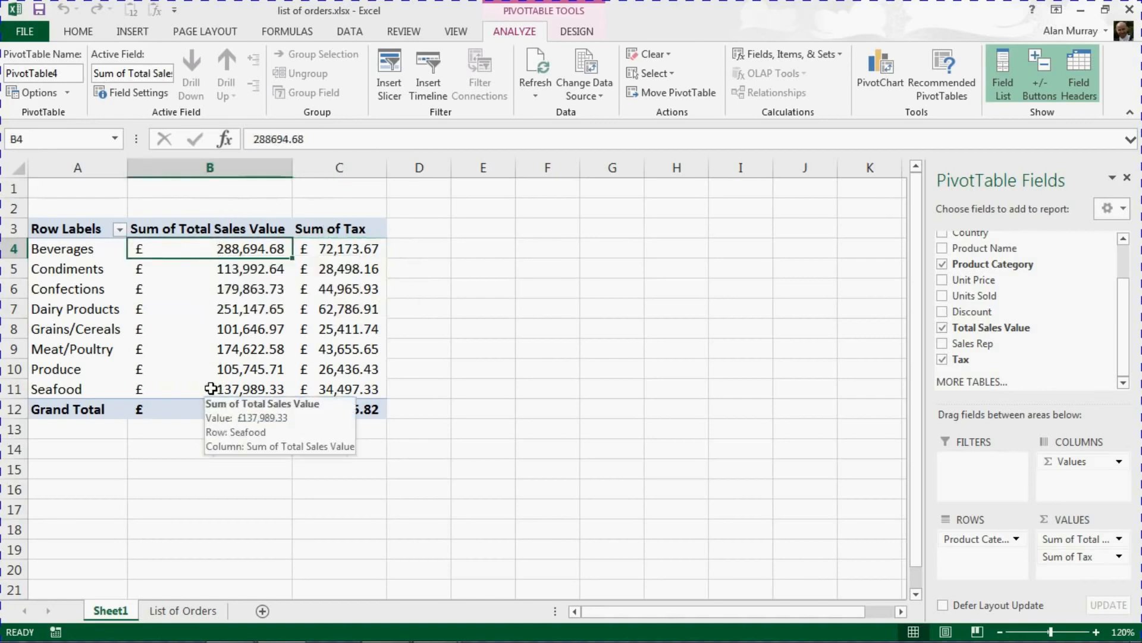
{"action": "mouse_move", "coordinate": [203, 301]}
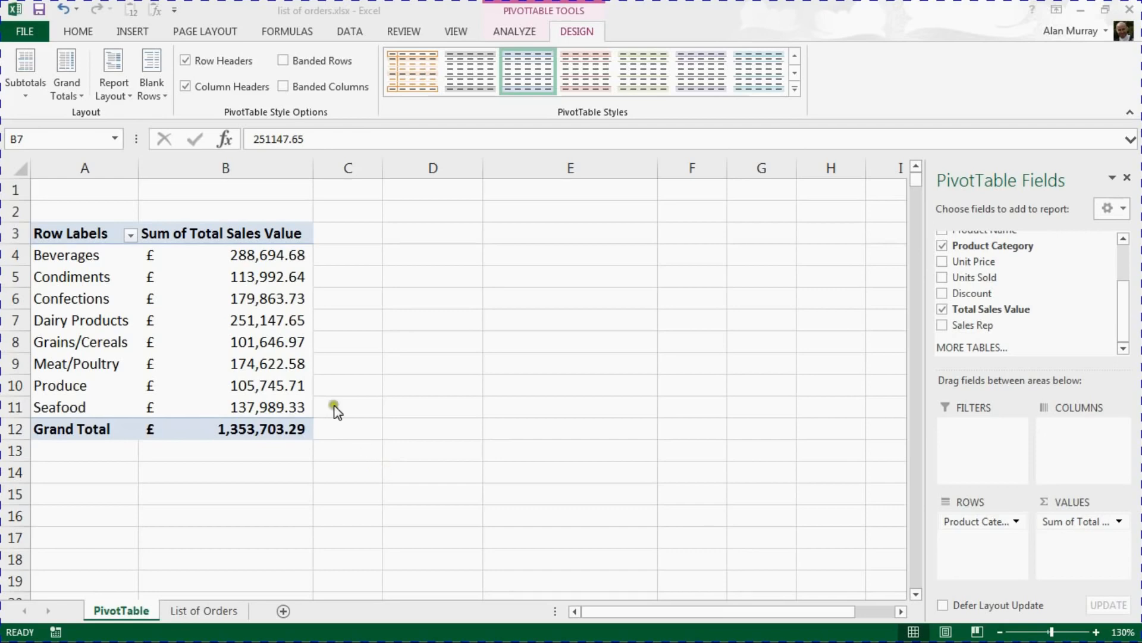
Apply green solid fill data bars to the product category sales values in B4:B11, leaving out the grand total
{"action": "left_click", "coordinate": [296, 387]}
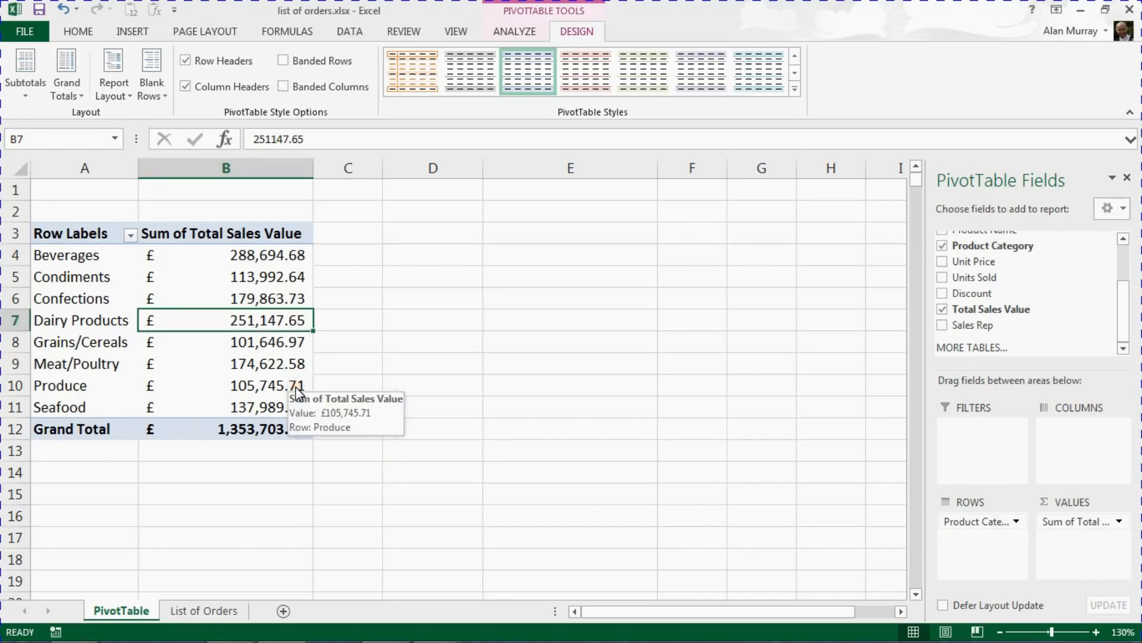
{"action": "left_click", "coordinate": [280, 262]}
{"action": "left_click_drag", "start_coordinate": [280, 262], "coordinate": [282, 405]}
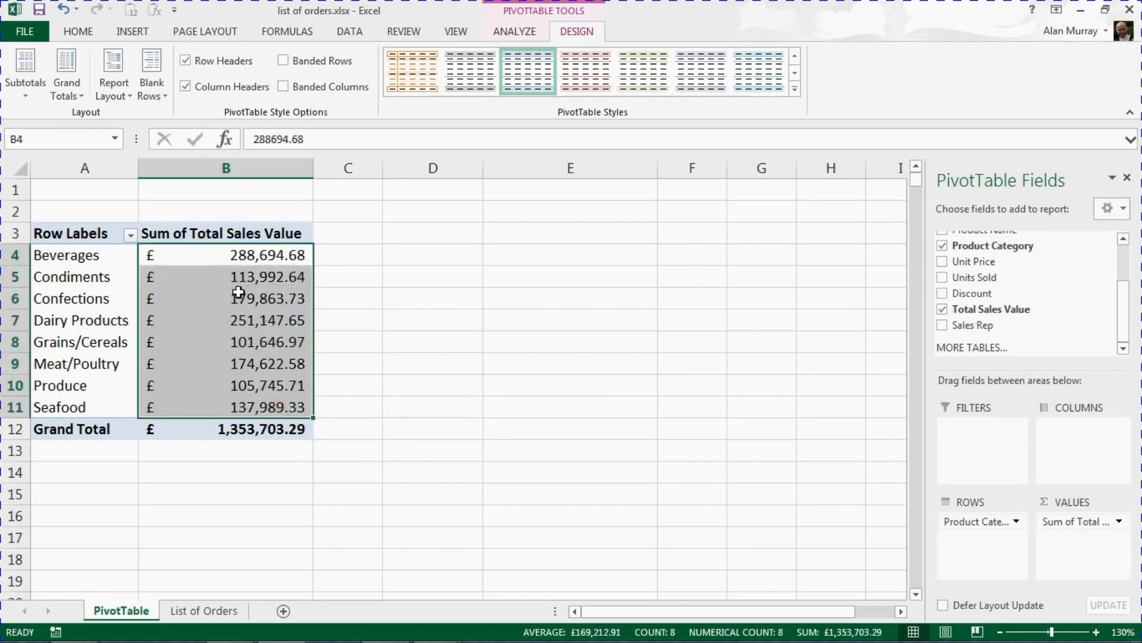
{"action": "left_click", "coordinate": [86, 33]}
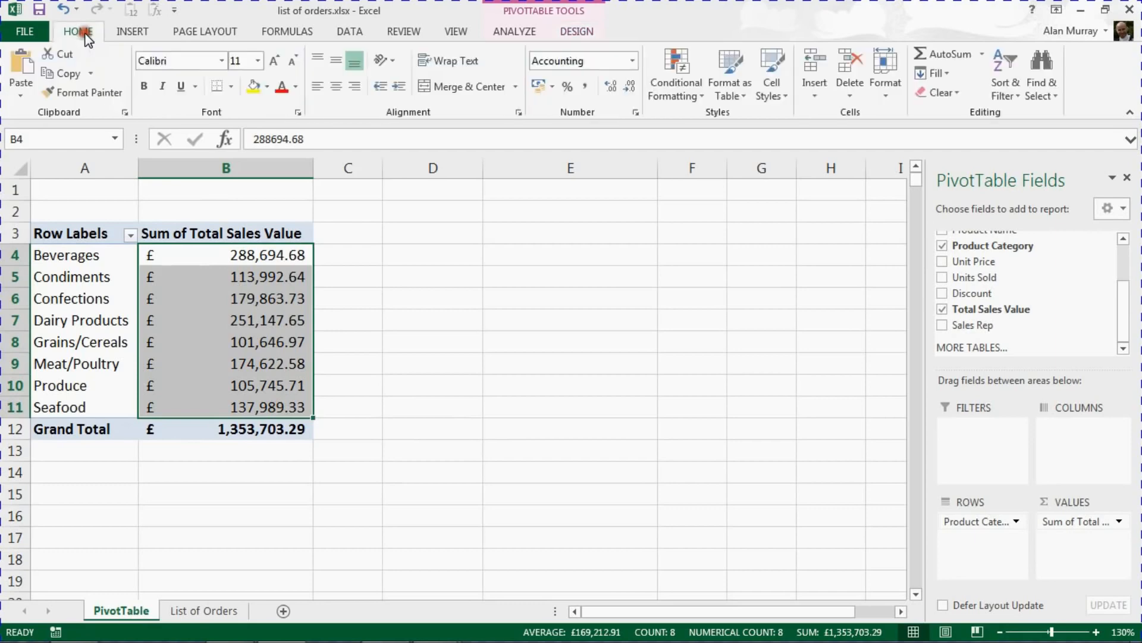
{"action": "left_click", "coordinate": [659, 92]}
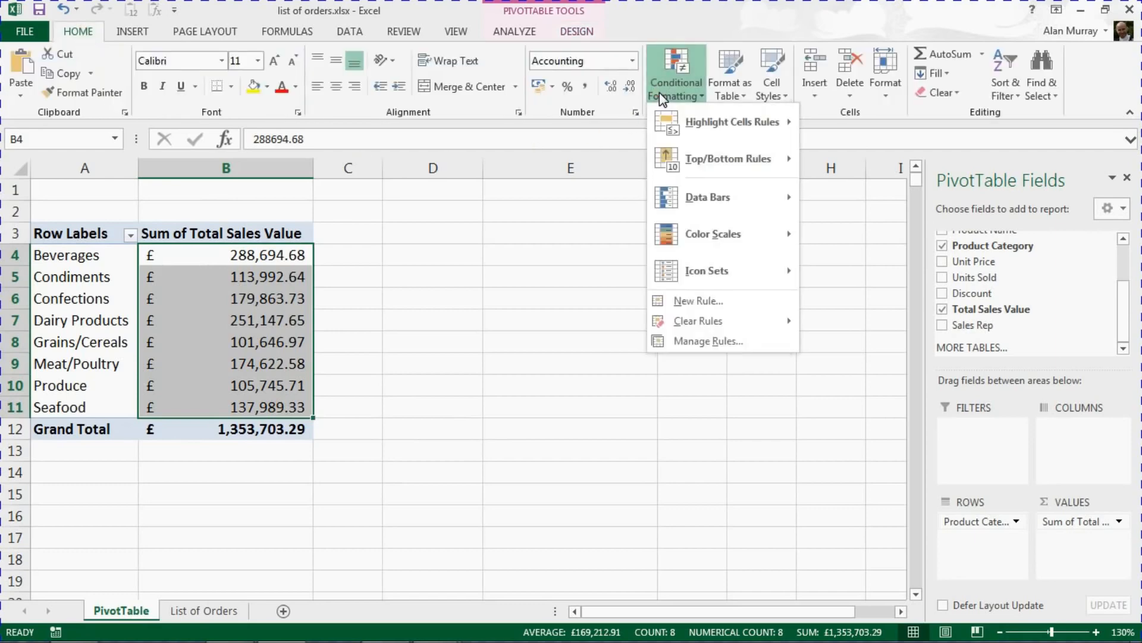
{"action": "mouse_move", "coordinate": [690, 196]}
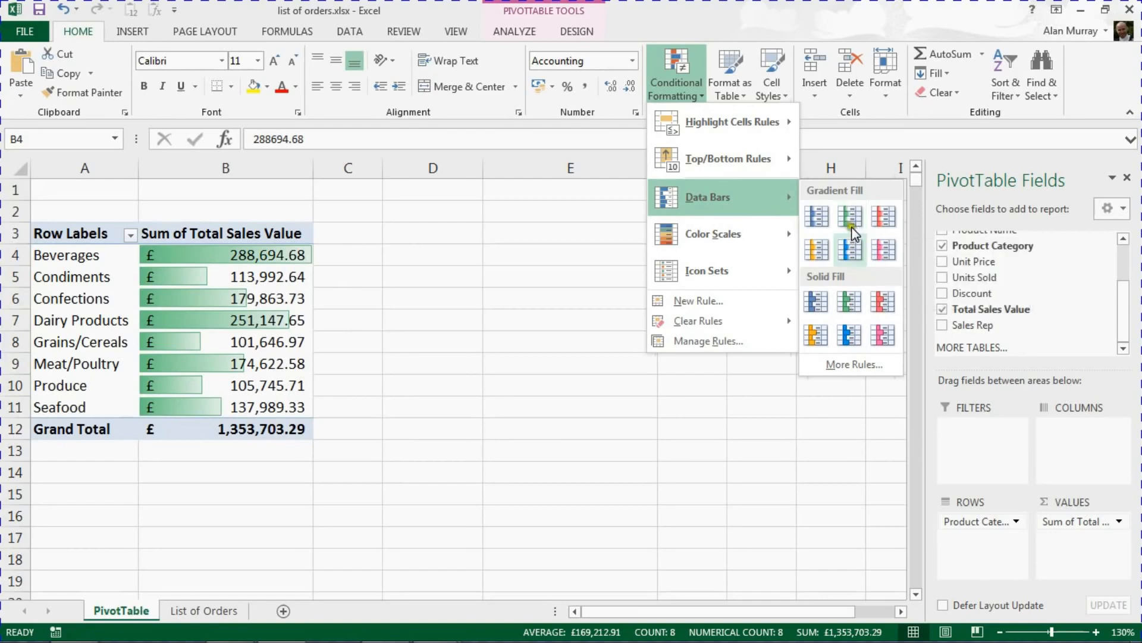
{"action": "left_click", "coordinate": [851, 301]}
{"action": "left_click", "coordinate": [293, 360]}
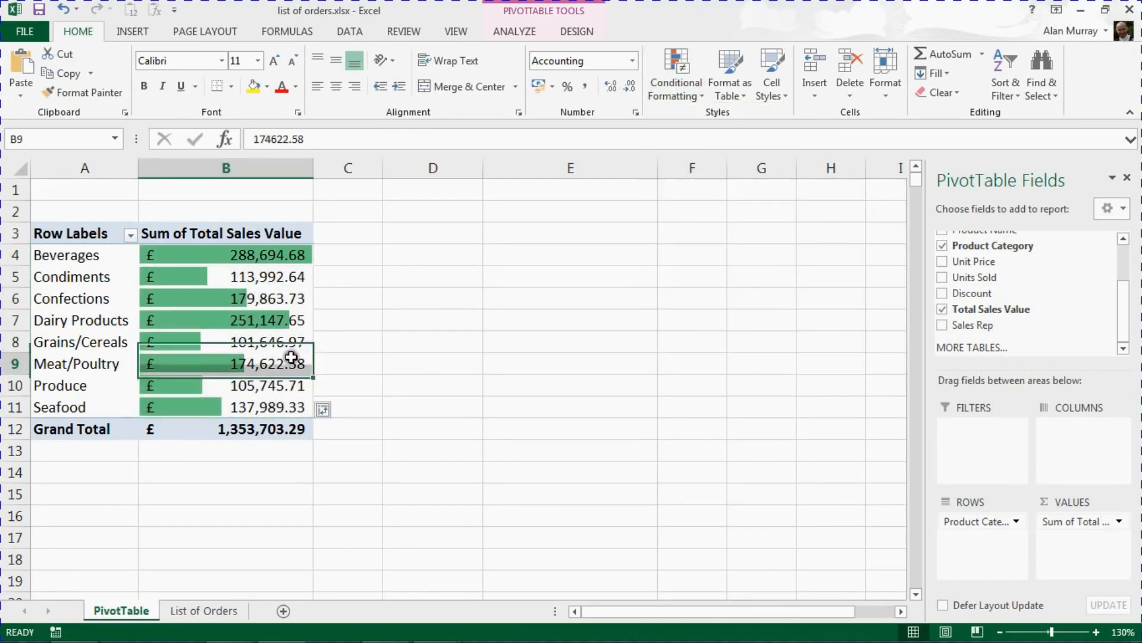
{"action": "left_click", "coordinate": [112, 257]}
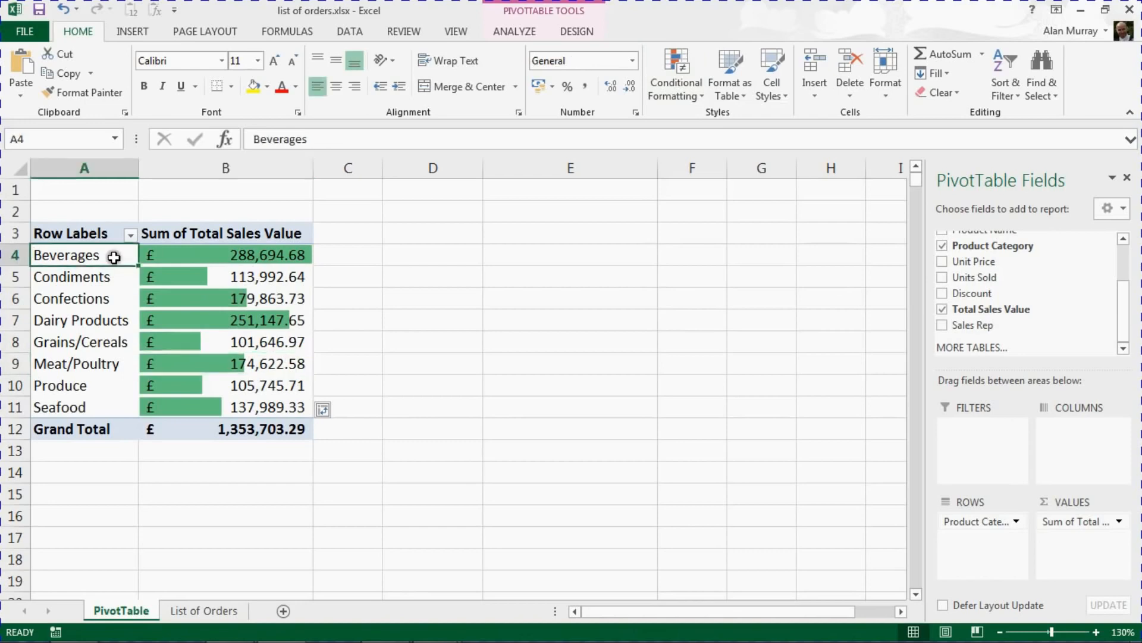